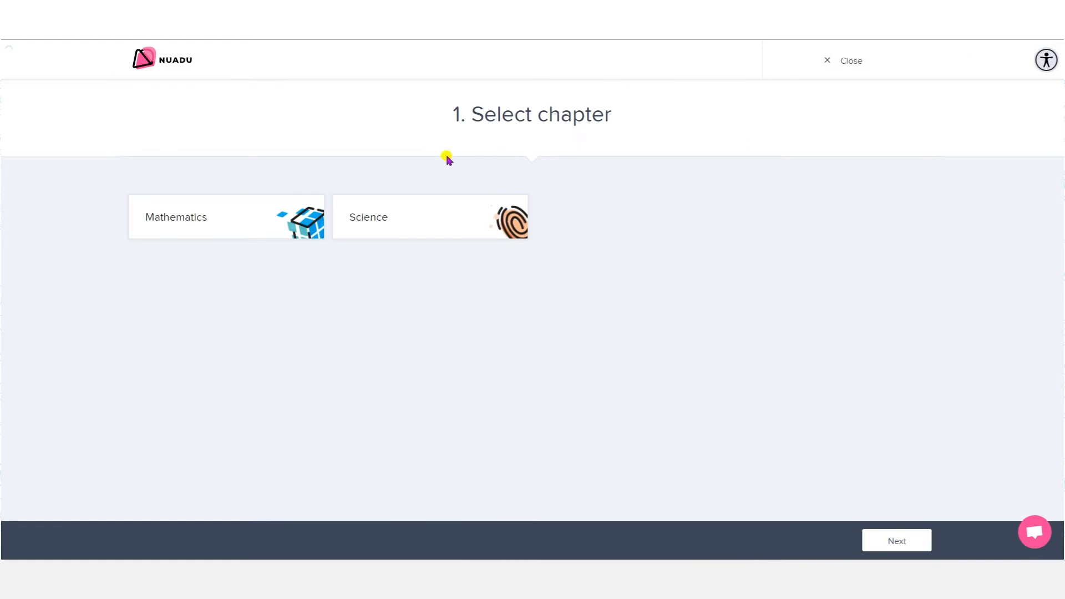
Select the Science chapter My Body with the topic "What Are the Parts of My Body?" and continue.
{"action": "left_click", "coordinate": [354, 230]}
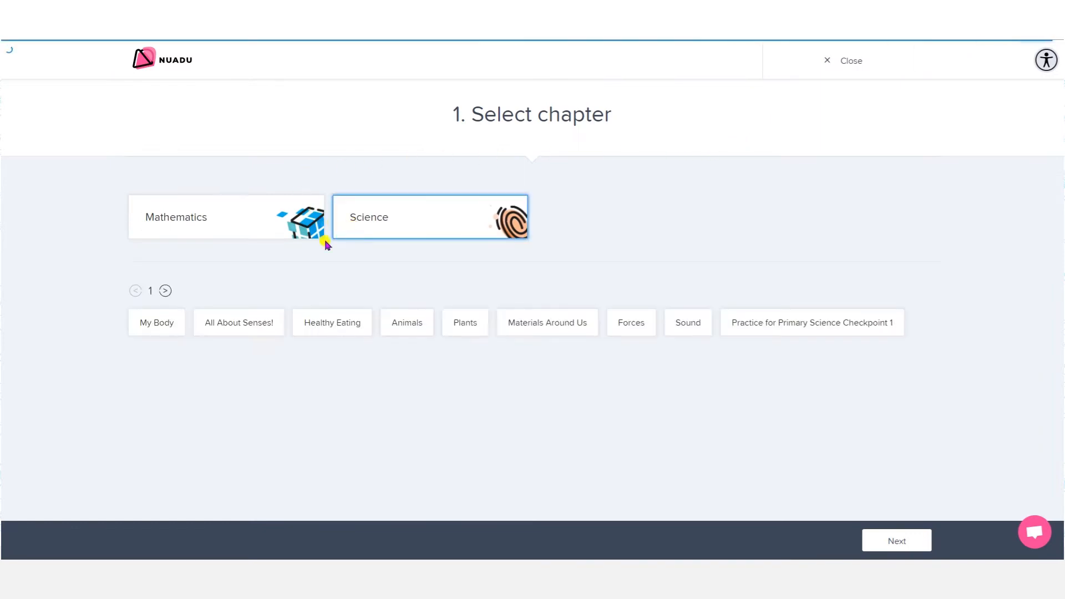
{"action": "left_click", "coordinate": [146, 331]}
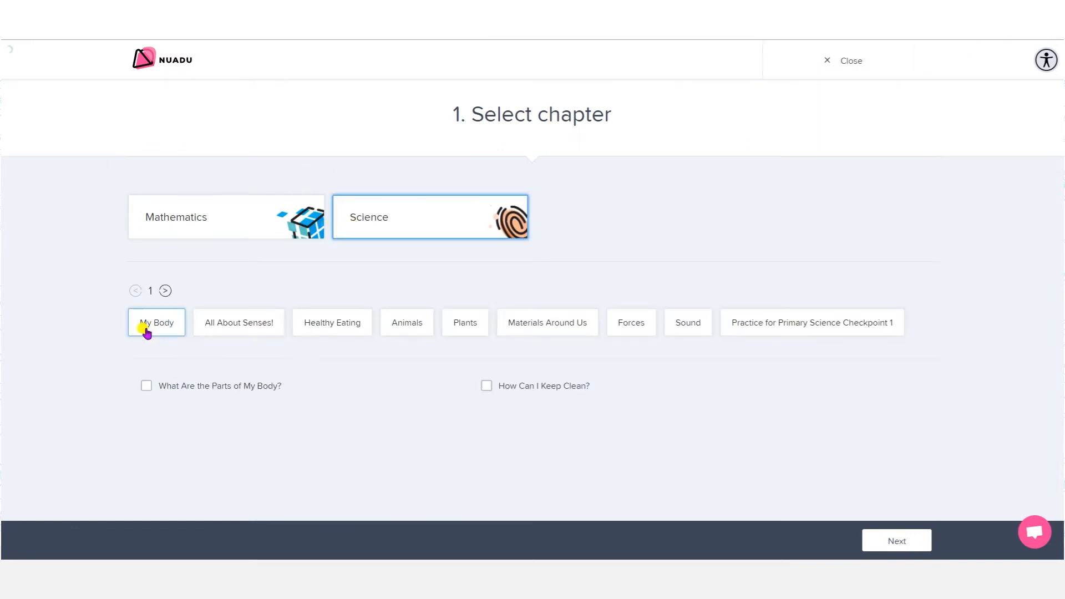
{"action": "left_click", "coordinate": [178, 385]}
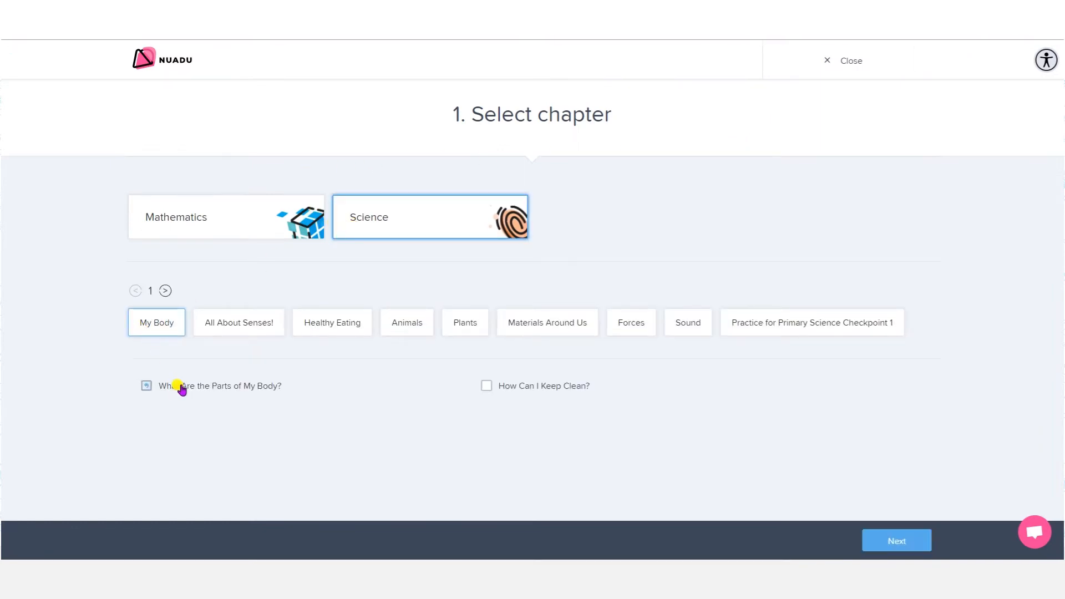
{"action": "left_click", "coordinate": [887, 540]}
Choose the List version of the gap-filling question type and continue to the question editor.
{"action": "mouse_move", "coordinate": [214, 435]}
{"action": "left_click", "coordinate": [214, 404]}
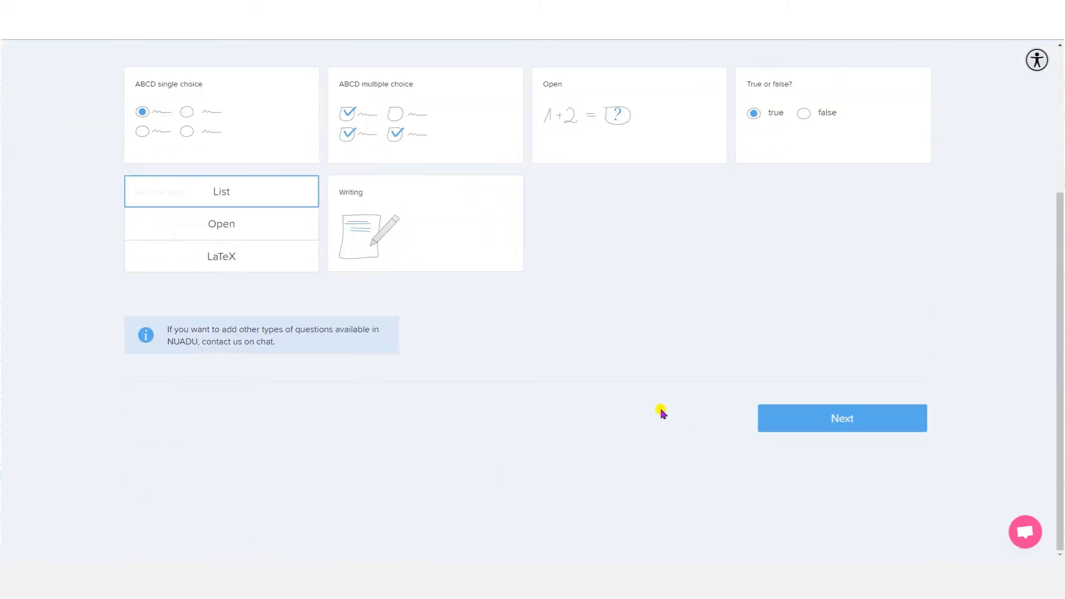
{"action": "left_click", "coordinate": [785, 418]}
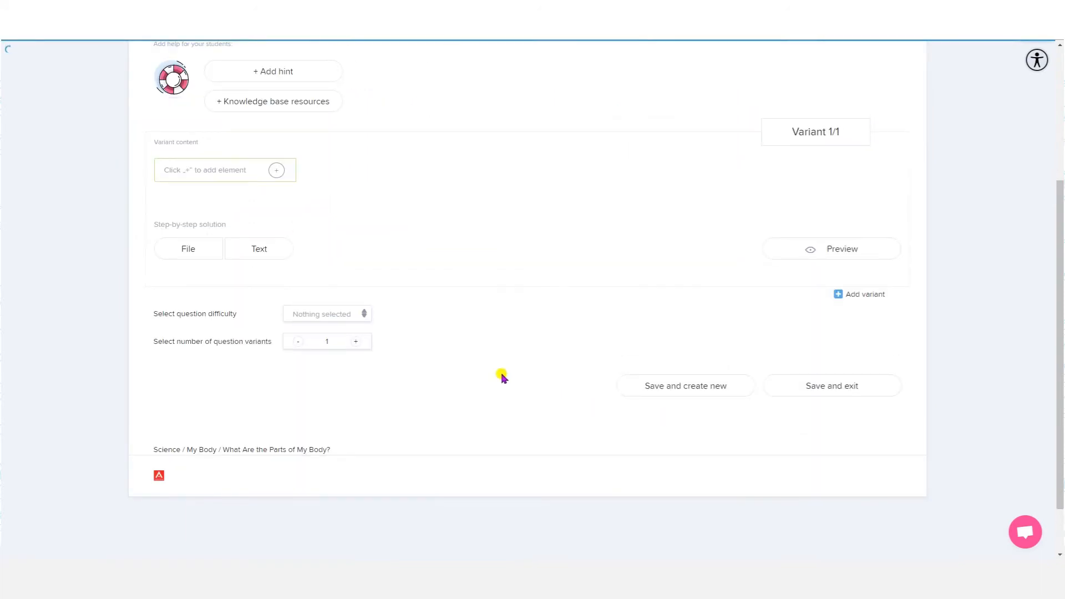
Add the text "Look at the picture and answer the questions." to the question content and save it.
{"action": "scroll", "coordinate": [523, 385], "scroll_direction": "up", "scroll_amount": 4}
{"action": "left_click", "coordinate": [276, 173]}
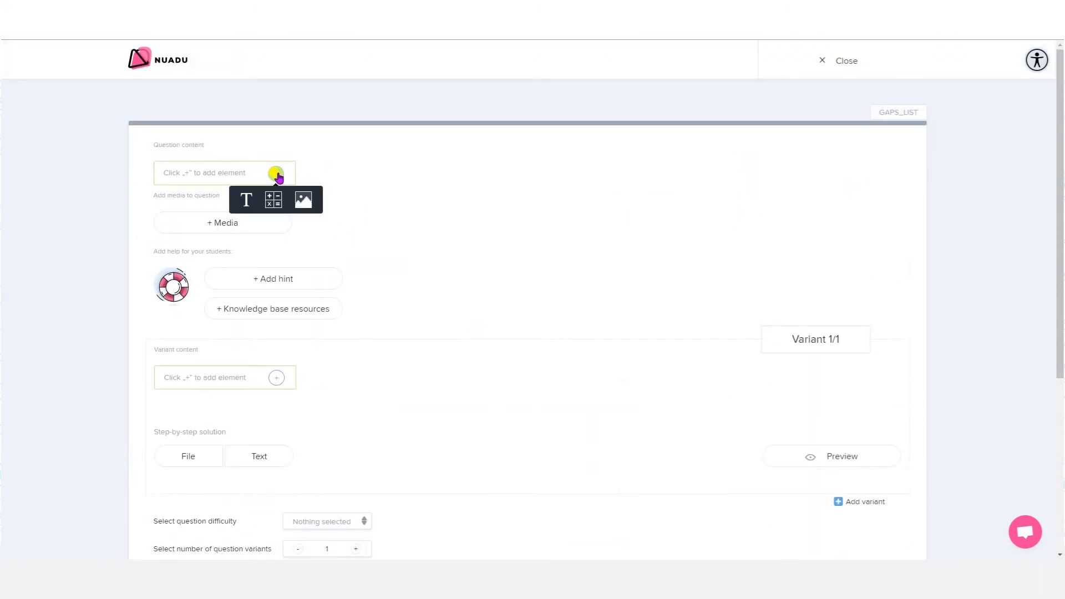
{"action": "left_click", "coordinate": [243, 200]}
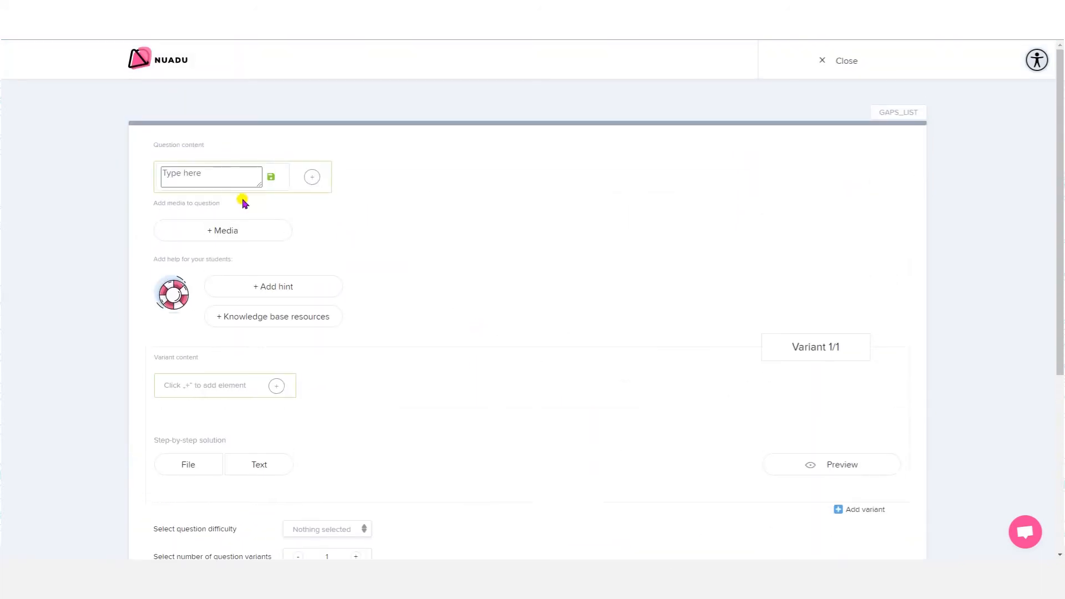
{"action": "left_click", "coordinate": [216, 180]}
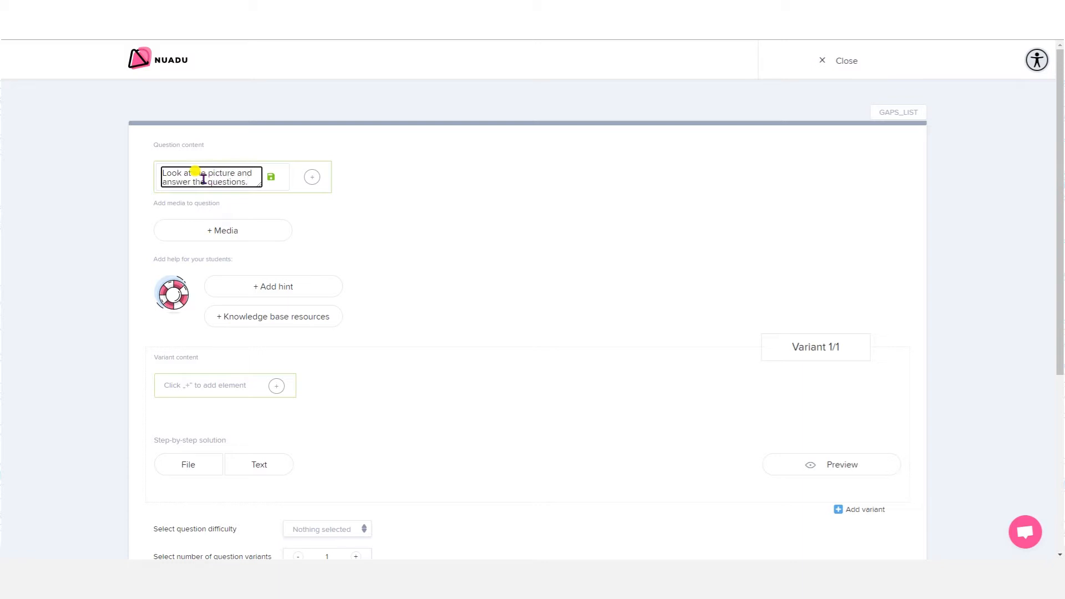
{"action": "left_click", "coordinate": [270, 178]}
Add the image file "Picture of boy" to the question content after the instruction text.
{"action": "left_click", "coordinate": [385, 172]}
{"action": "left_click", "coordinate": [413, 199]}
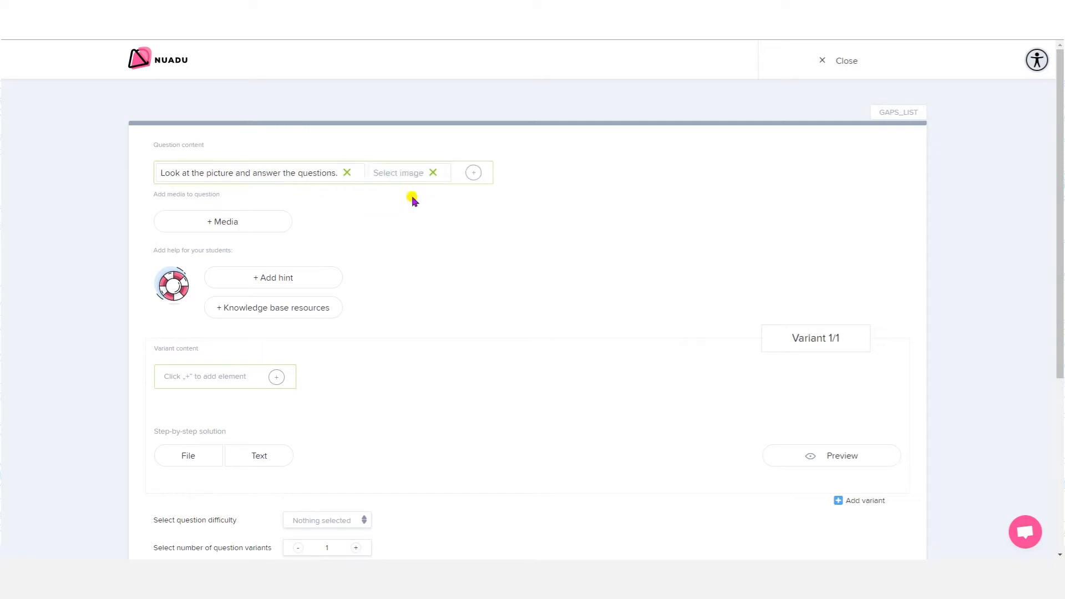
{"action": "left_click", "coordinate": [396, 177]}
{"action": "left_click", "coordinate": [190, 75]}
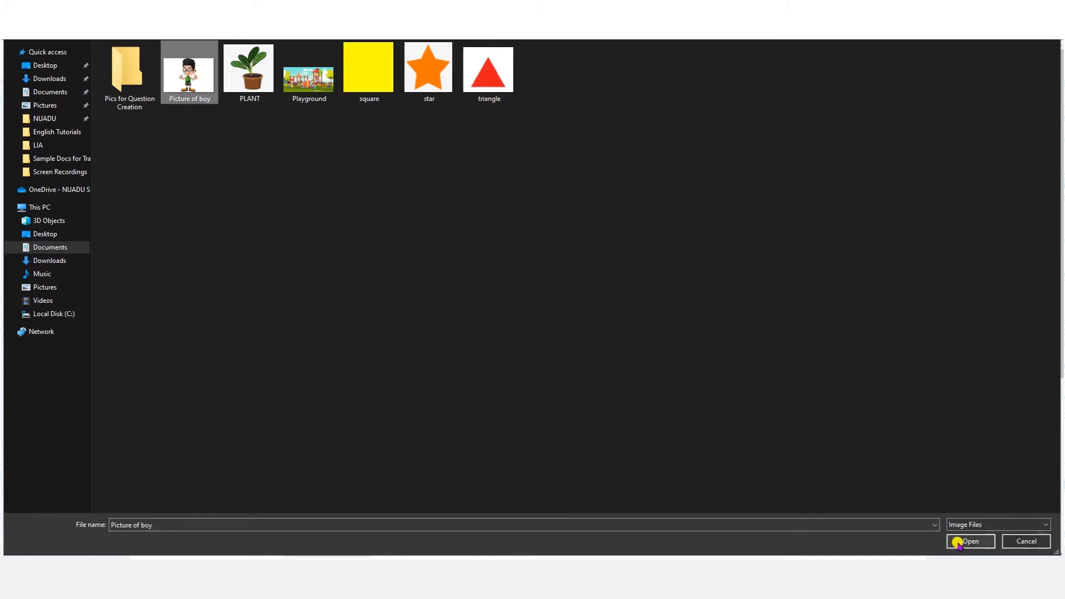
{"action": "left_click", "coordinate": [963, 541]}
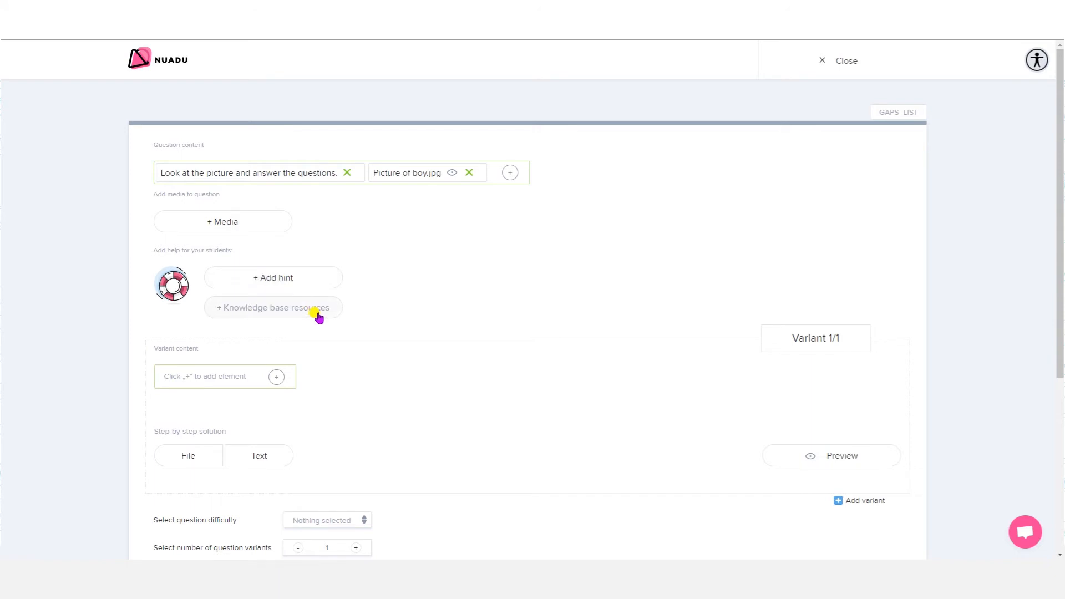
Build the first variant's content with the text "The boy has" followed by a gap.
{"action": "scroll", "coordinate": [317, 315], "scroll_direction": "down", "scroll_amount": 2}
{"action": "left_click", "coordinate": [277, 267]}
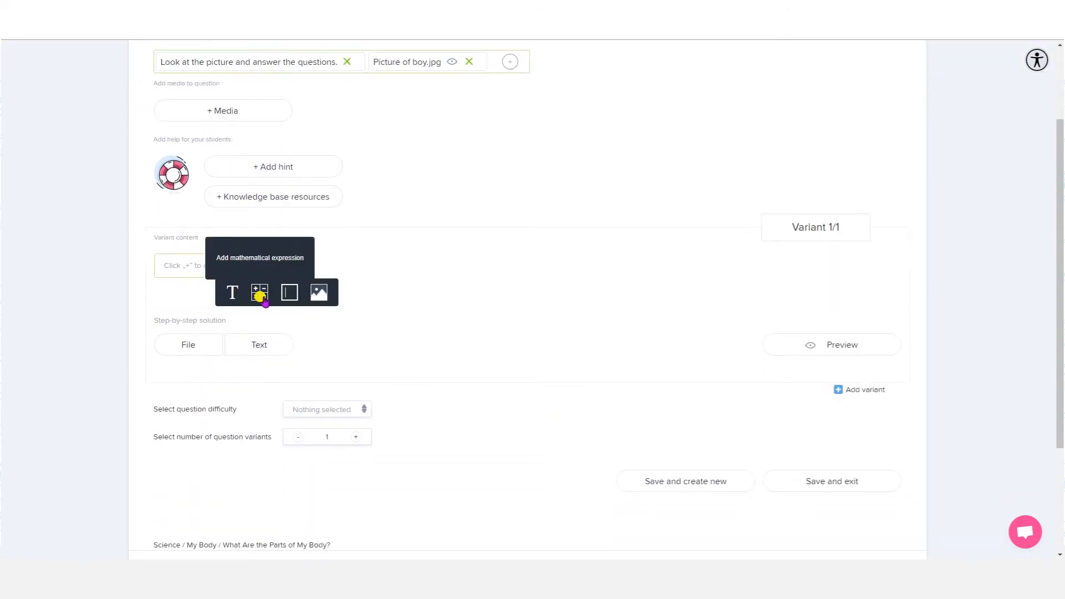
{"action": "left_click", "coordinate": [232, 293]}
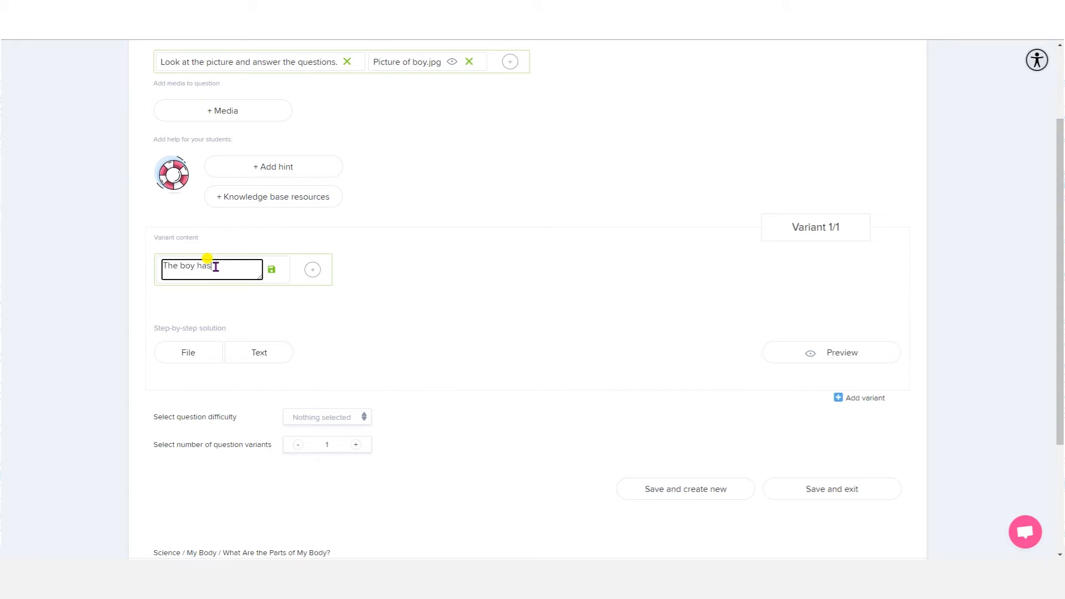
{"action": "left_click", "coordinate": [271, 269]}
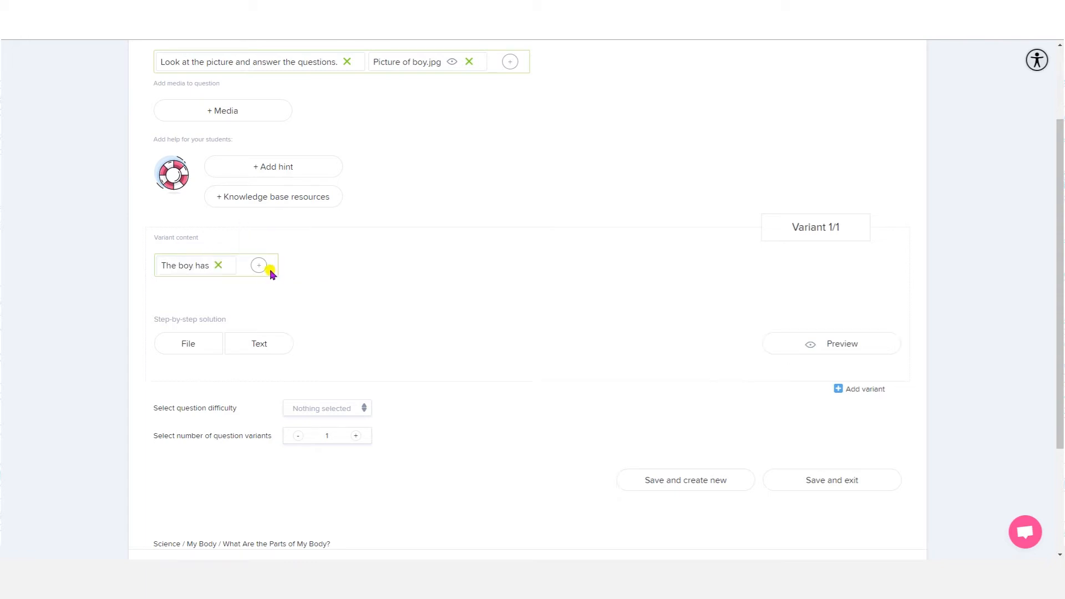
{"action": "left_click", "coordinate": [260, 268]}
{"action": "left_click", "coordinate": [271, 290]}
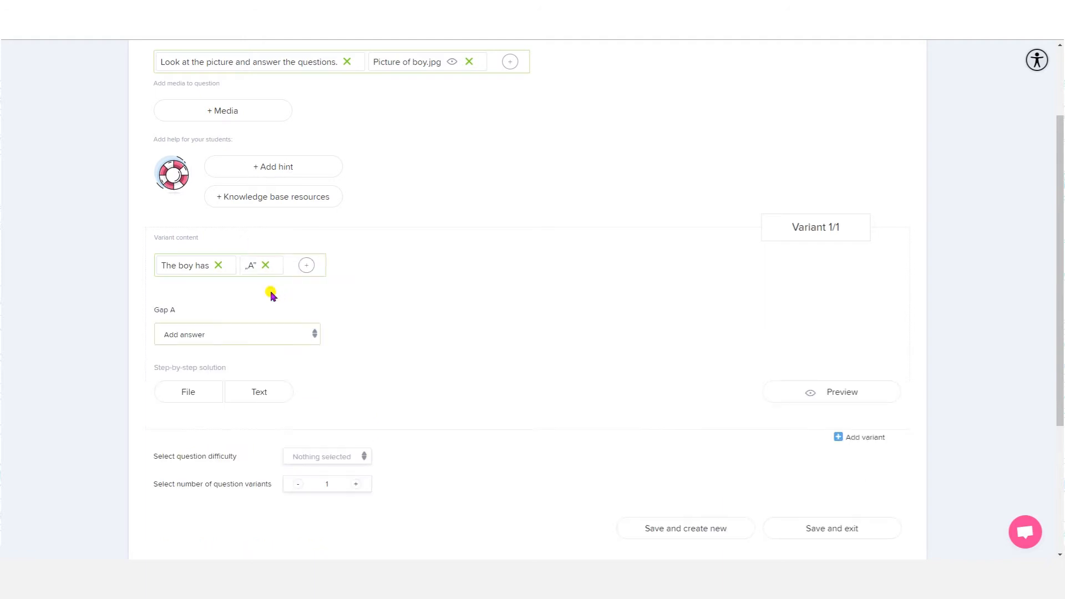
Give Gap A the answer options brown, black and blonde, and mark black as the correct answer.
{"action": "left_click", "coordinate": [230, 333]}
{"action": "left_click", "coordinate": [217, 355]}
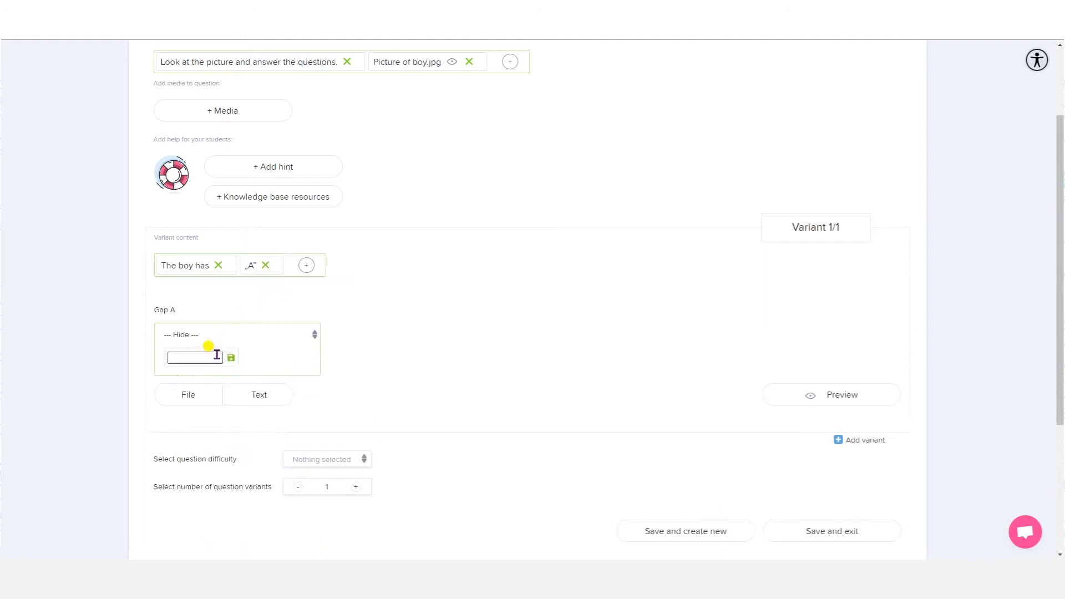
{"action": "left_click", "coordinate": [214, 358]}
{"action": "left_click", "coordinate": [229, 359]}
{"action": "left_click", "coordinate": [214, 372]}
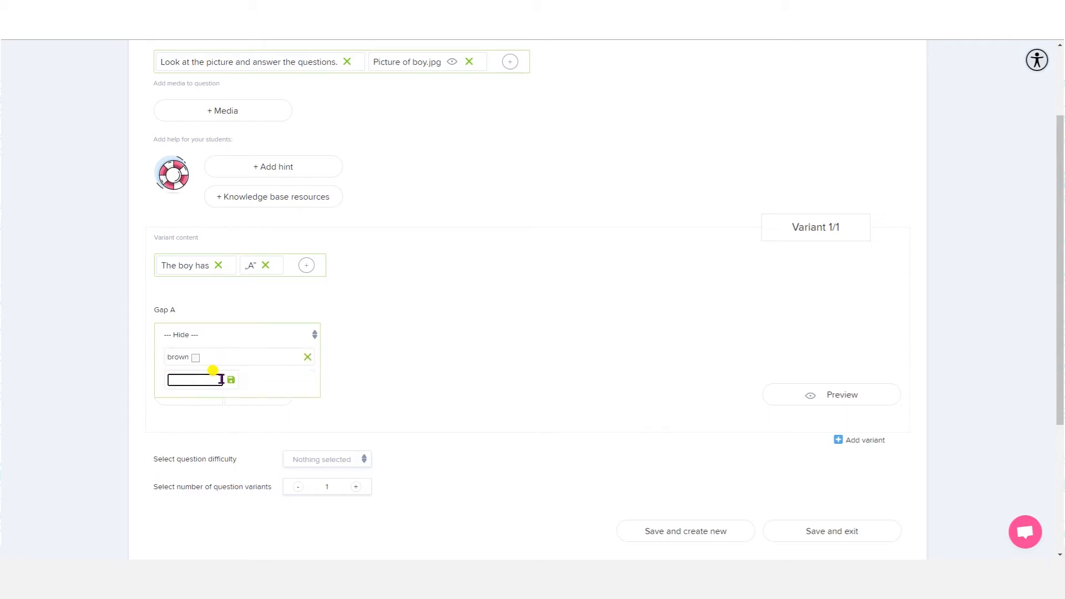
{"action": "type", "text": "black"}
{"action": "left_click", "coordinate": [231, 380]}
{"action": "left_click", "coordinate": [198, 399]}
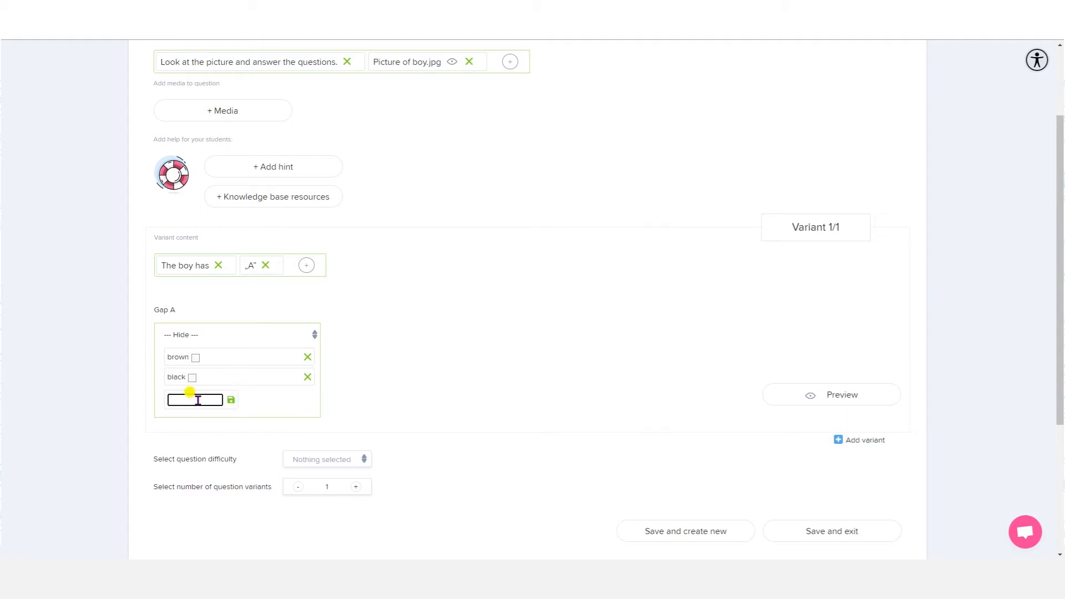
{"action": "left_click", "coordinate": [231, 400]}
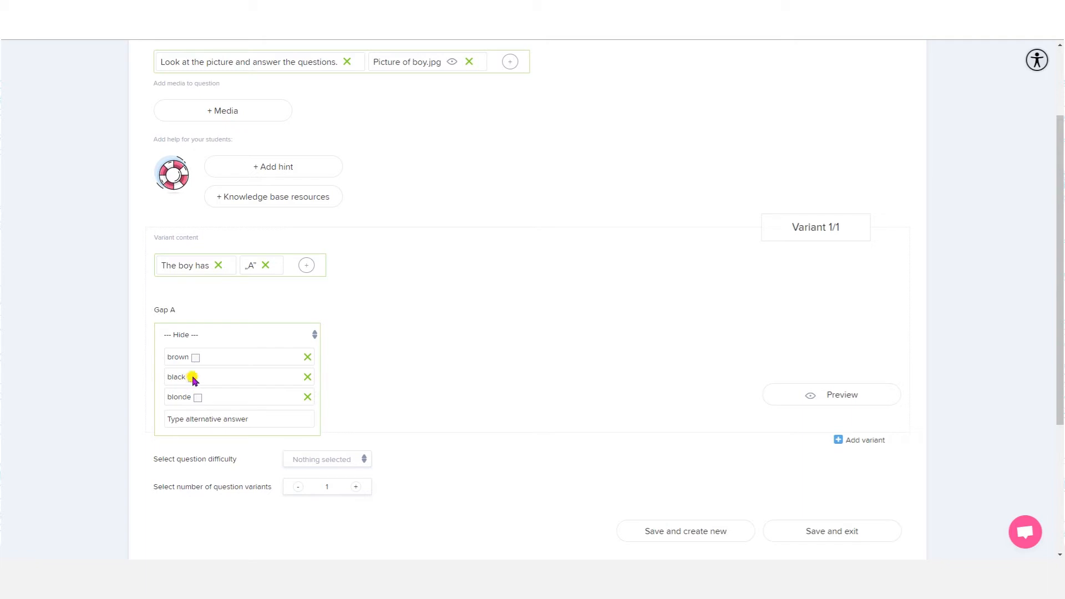
{"action": "left_click", "coordinate": [353, 386]}
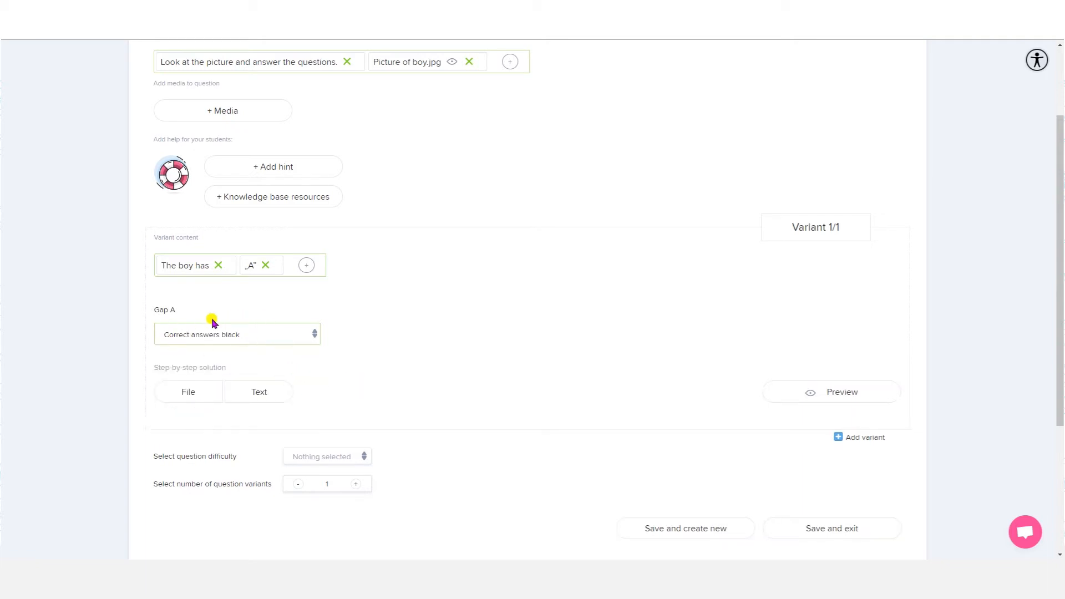
Add the text "hair." after the gap in the first variant's content.
{"action": "left_click", "coordinate": [305, 266]}
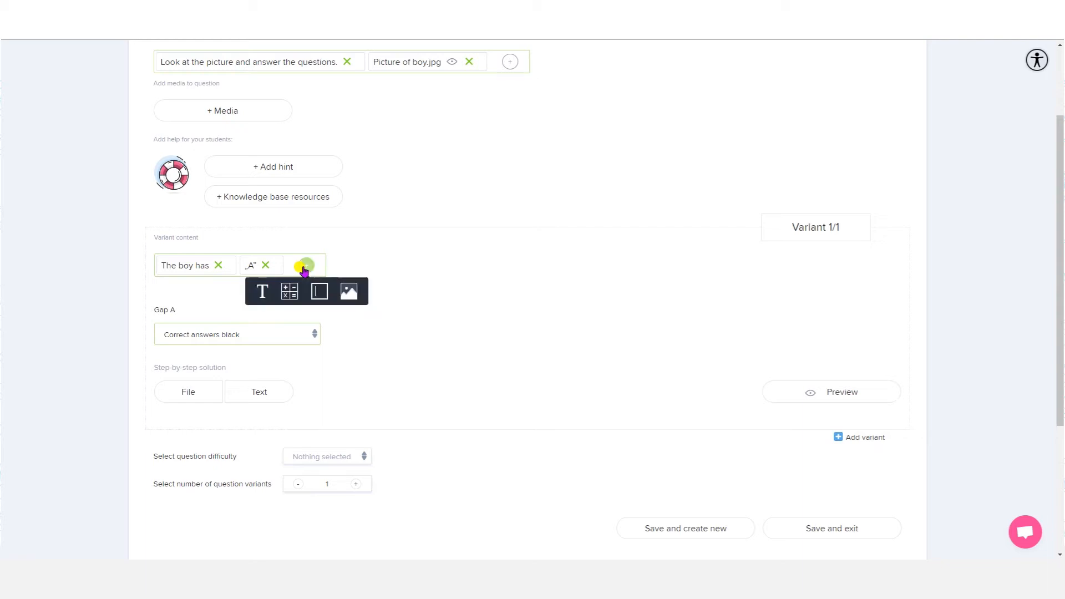
{"action": "left_click", "coordinate": [262, 290]}
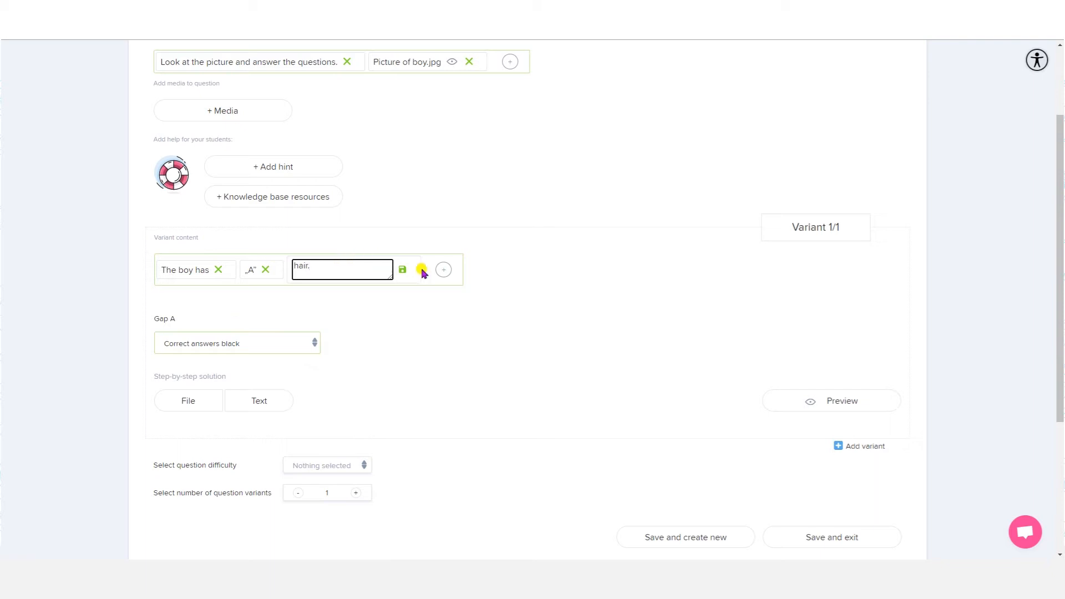
{"action": "left_click", "coordinate": [403, 269]}
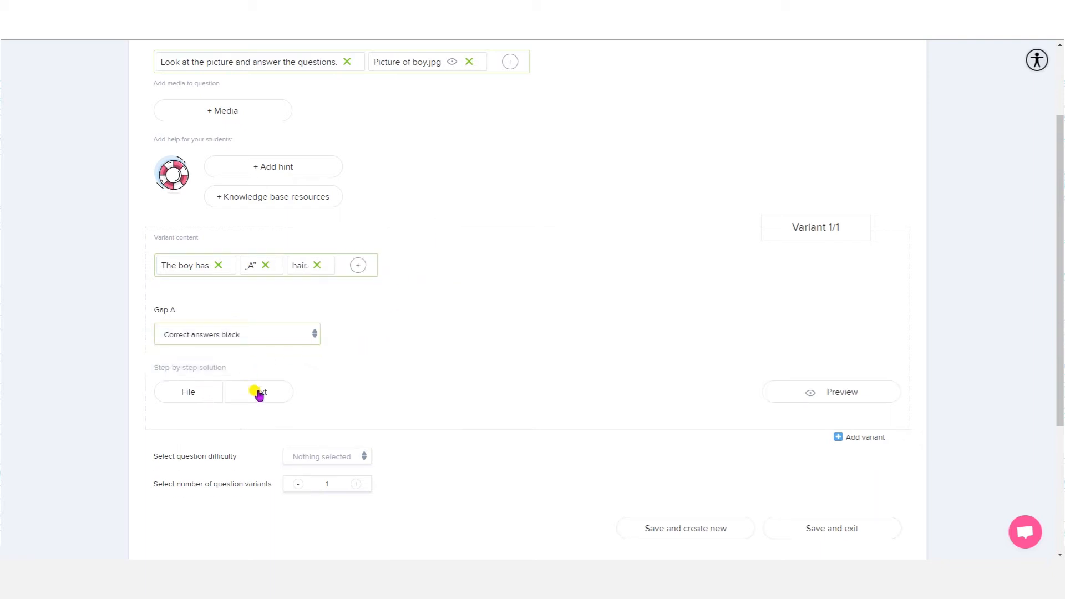
Preview the question, check the answer black in the gap, and close the preview.
{"action": "left_click", "coordinate": [841, 392]}
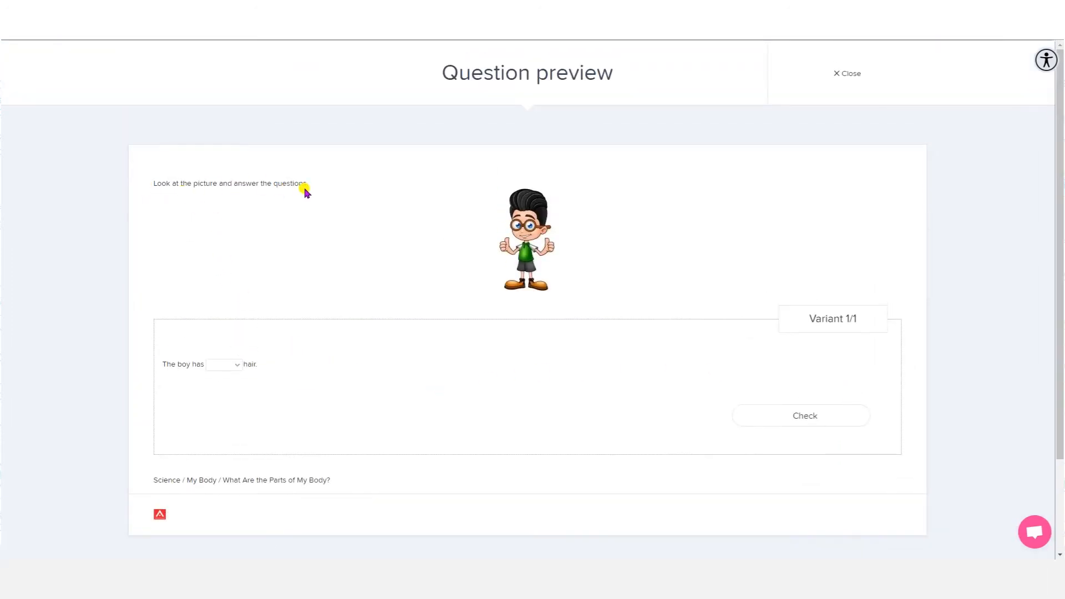
{"action": "left_click", "coordinate": [232, 371]}
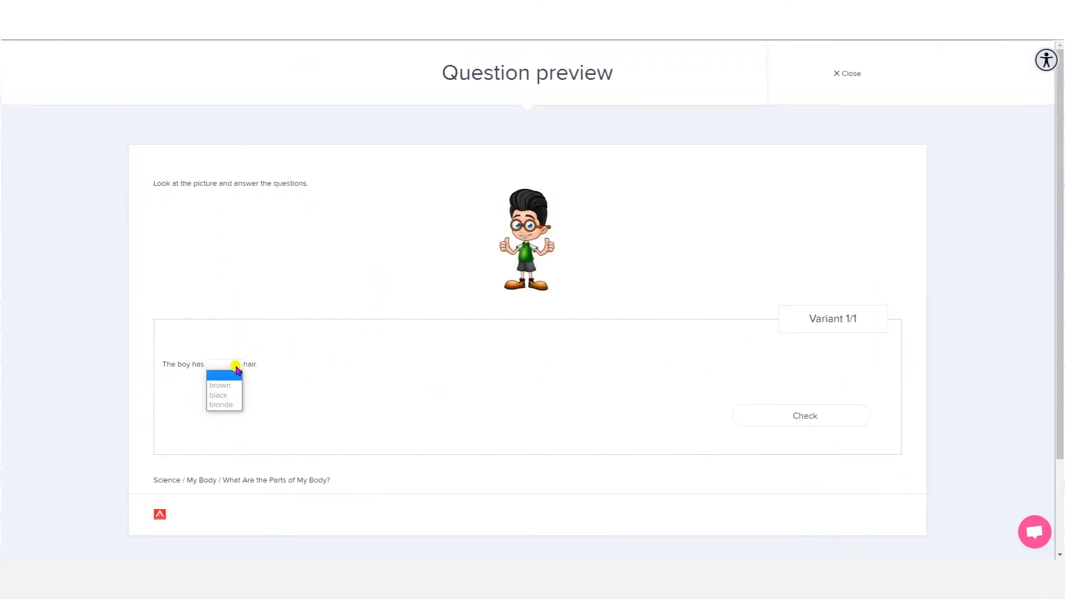
{"action": "left_click", "coordinate": [237, 394]}
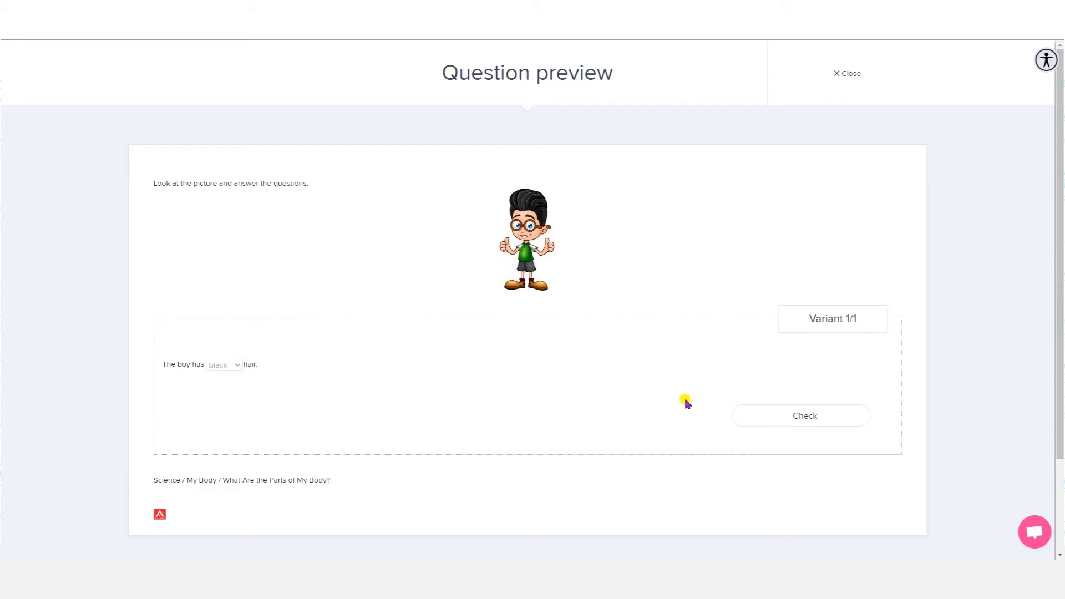
{"action": "left_click", "coordinate": [769, 414]}
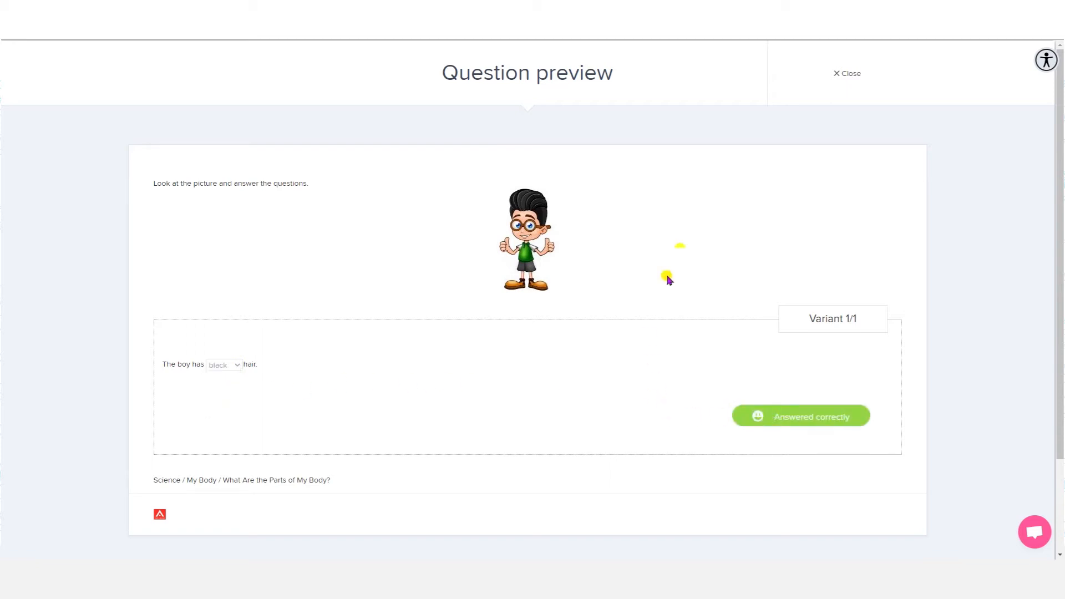
{"action": "left_click", "coordinate": [839, 74]}
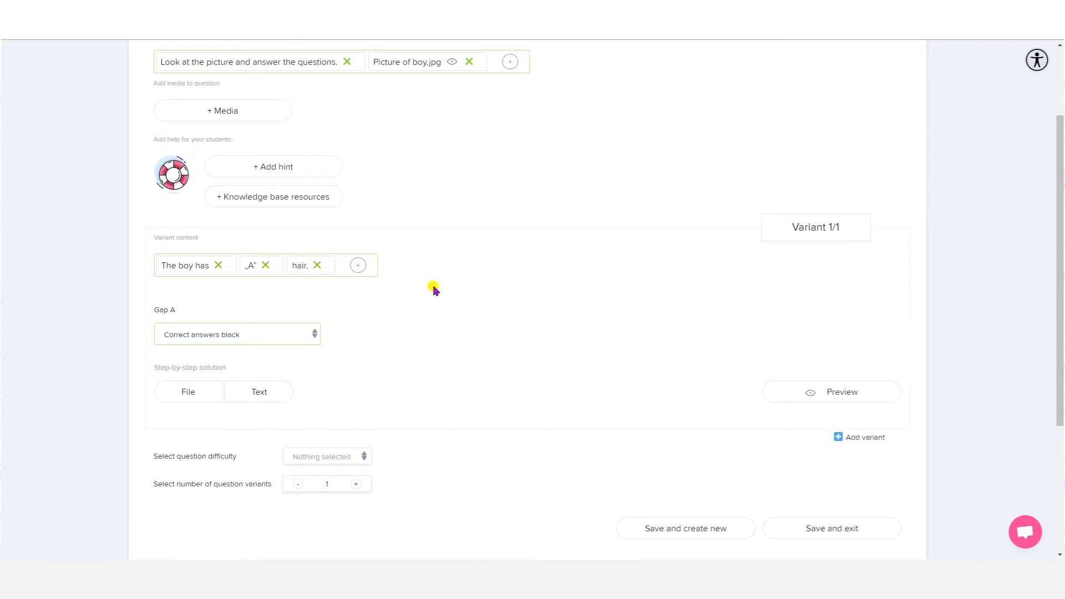
Add a second variant whose content is the text "His eyes are" followed by a gap.
{"action": "left_click", "coordinate": [868, 439]}
{"action": "left_click", "coordinate": [276, 267]}
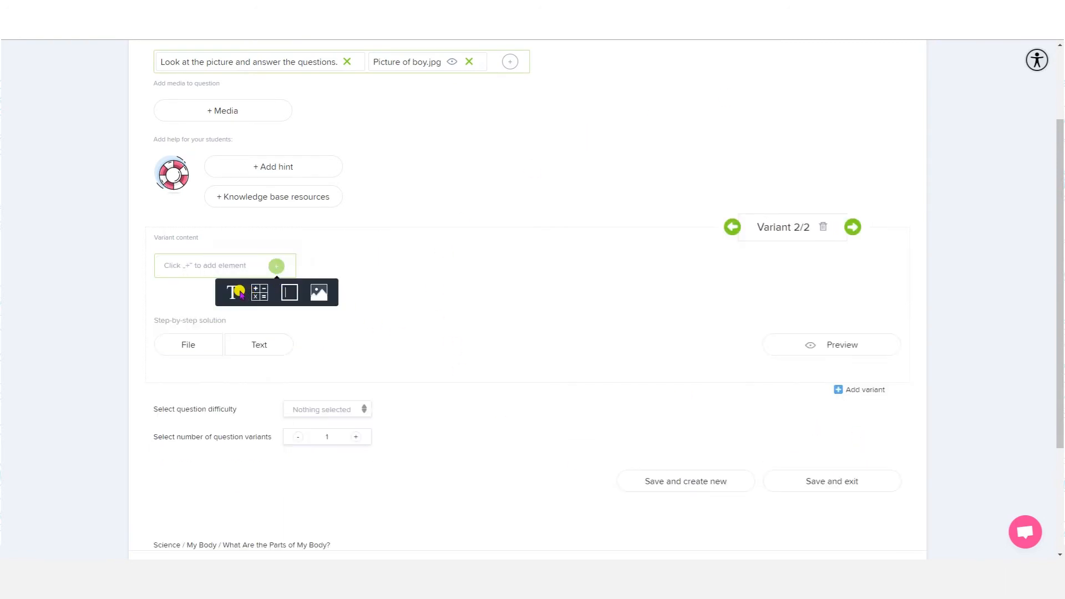
{"action": "left_click", "coordinate": [240, 292]}
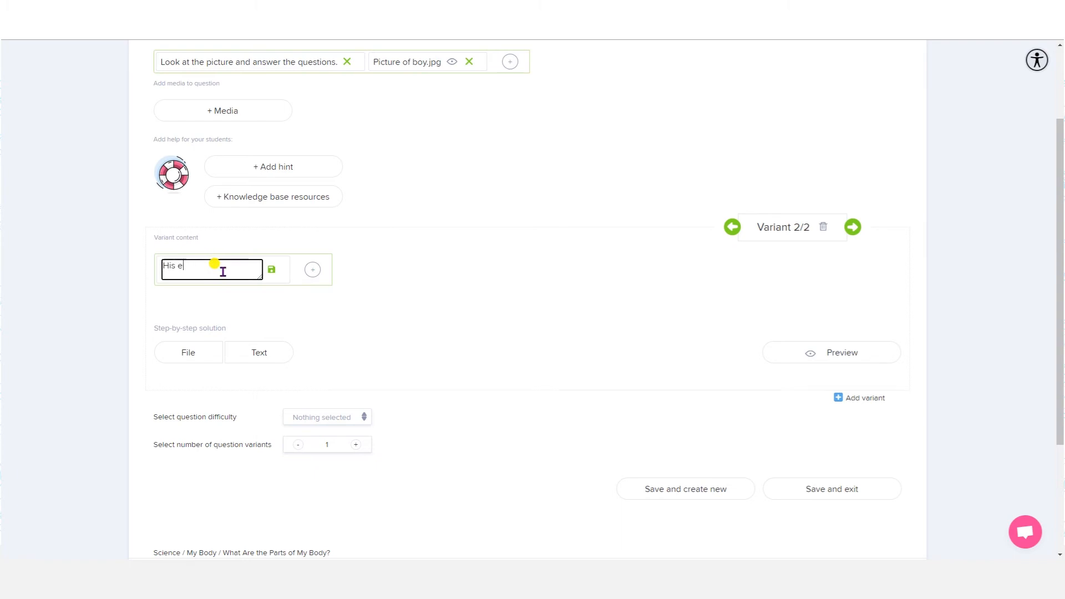
{"action": "left_click", "coordinate": [271, 269]}
{"action": "left_click", "coordinate": [265, 269]}
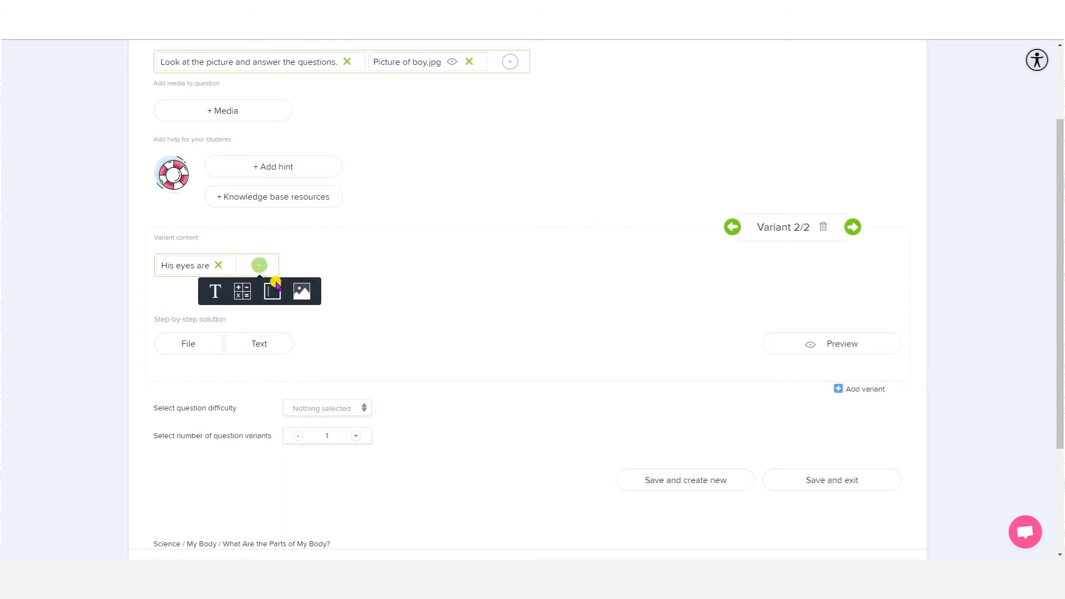
{"action": "left_click", "coordinate": [272, 290]}
Add the answer options blue, green and brown to Gap A of the second variant.
{"action": "left_click", "coordinate": [226, 336]}
{"action": "left_click", "coordinate": [191, 353]}
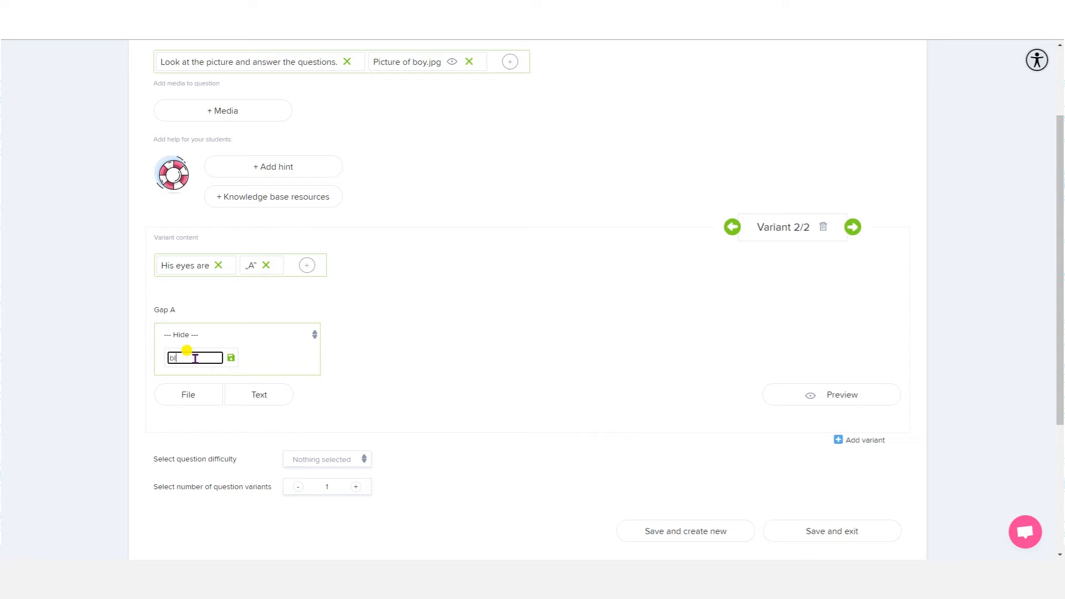
{"action": "left_click", "coordinate": [231, 358]}
{"action": "left_click", "coordinate": [209, 377]}
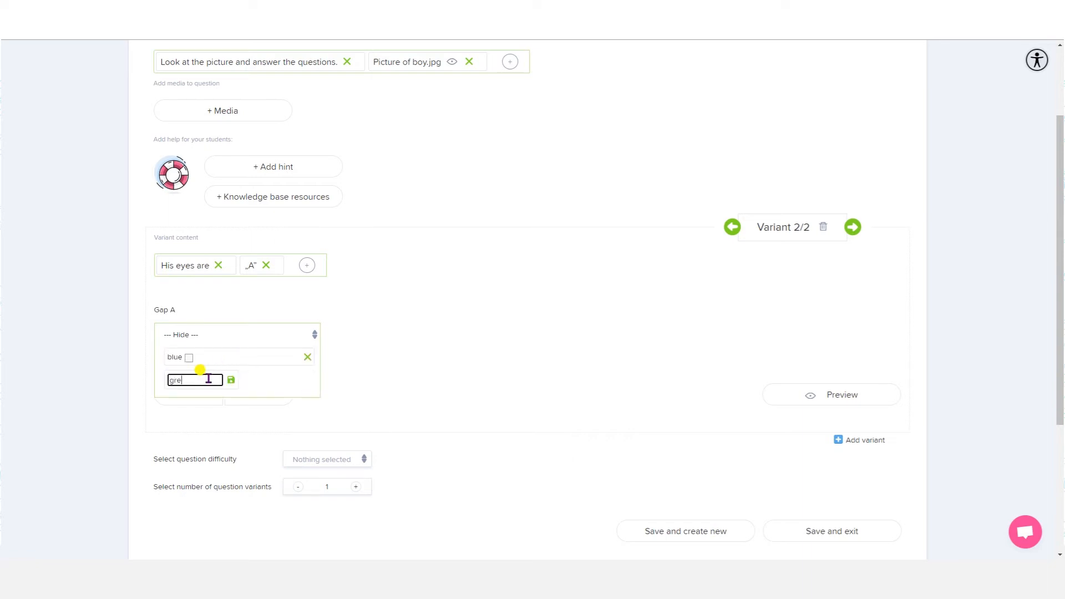
{"action": "left_click", "coordinate": [231, 380]}
{"action": "left_click", "coordinate": [217, 399]}
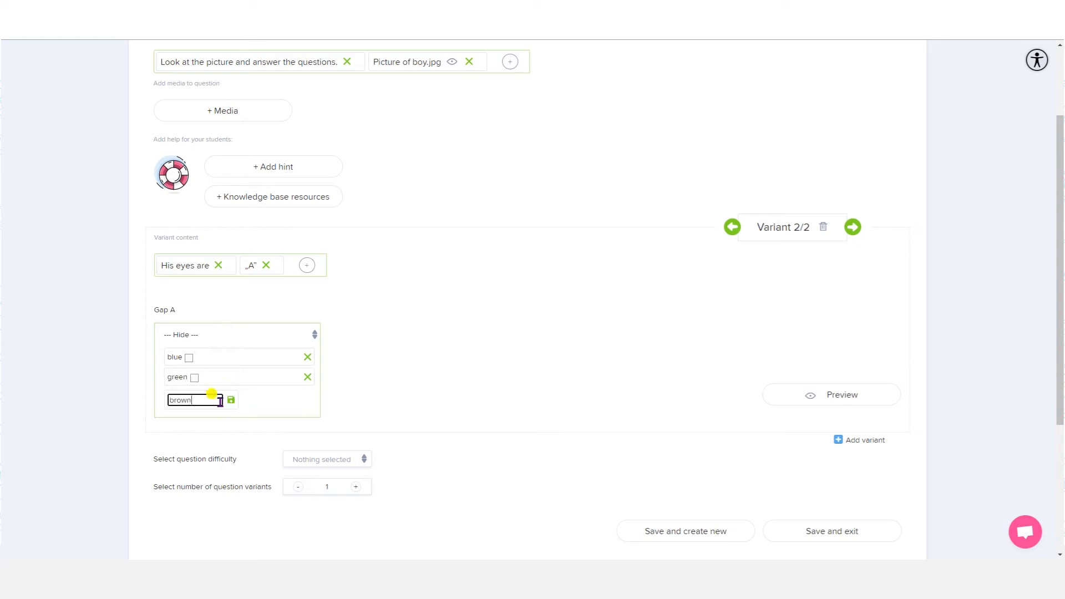
{"action": "left_click", "coordinate": [231, 400]}
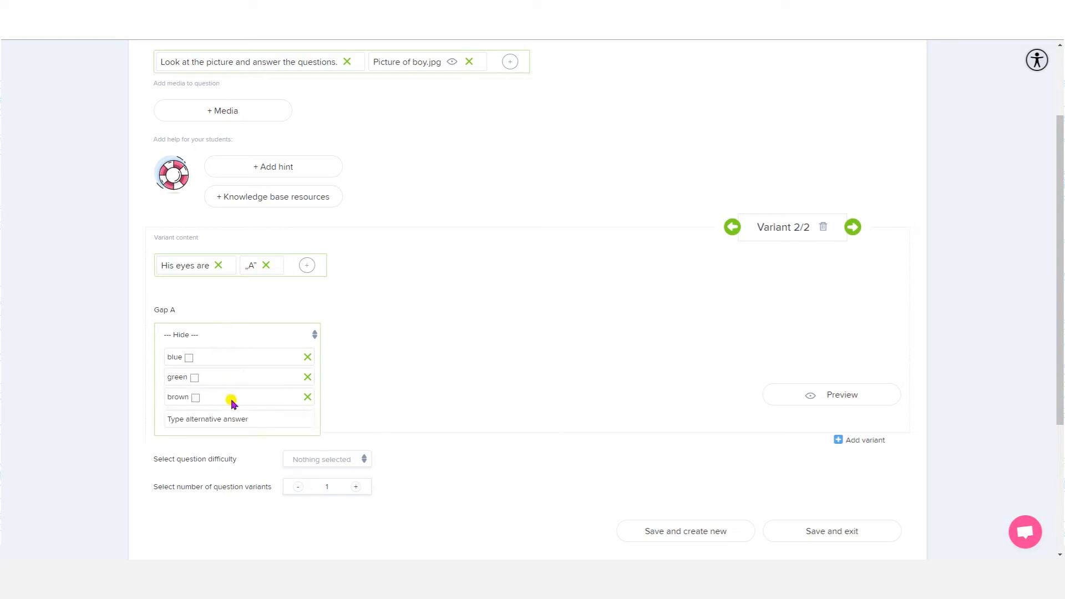
Mark blue as the correct answer for Gap A of the second variant and check the answer blue in the question preview.
{"action": "left_click", "coordinate": [189, 358]}
{"action": "left_click", "coordinate": [362, 362]}
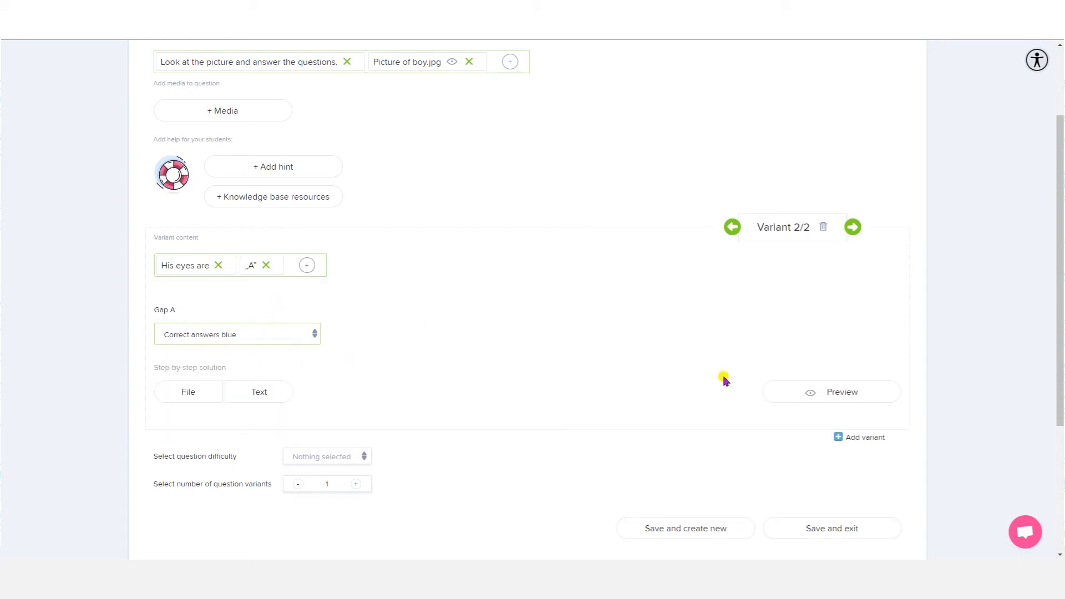
{"action": "left_click", "coordinate": [876, 394]}
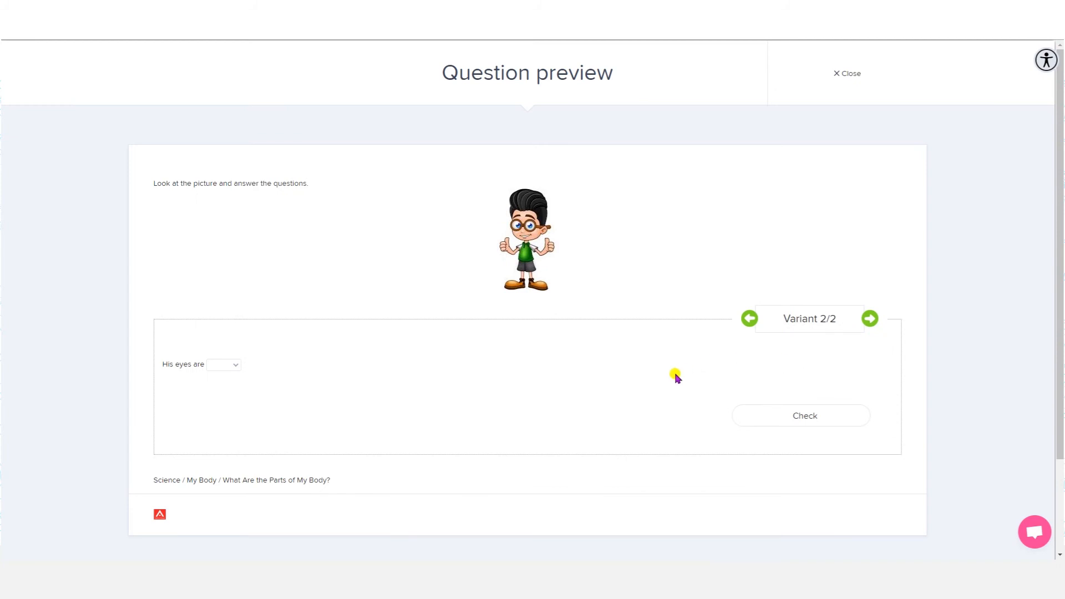
{"action": "left_click", "coordinate": [235, 366]}
{"action": "left_click", "coordinate": [220, 385]}
{"action": "left_click", "coordinate": [787, 416]}
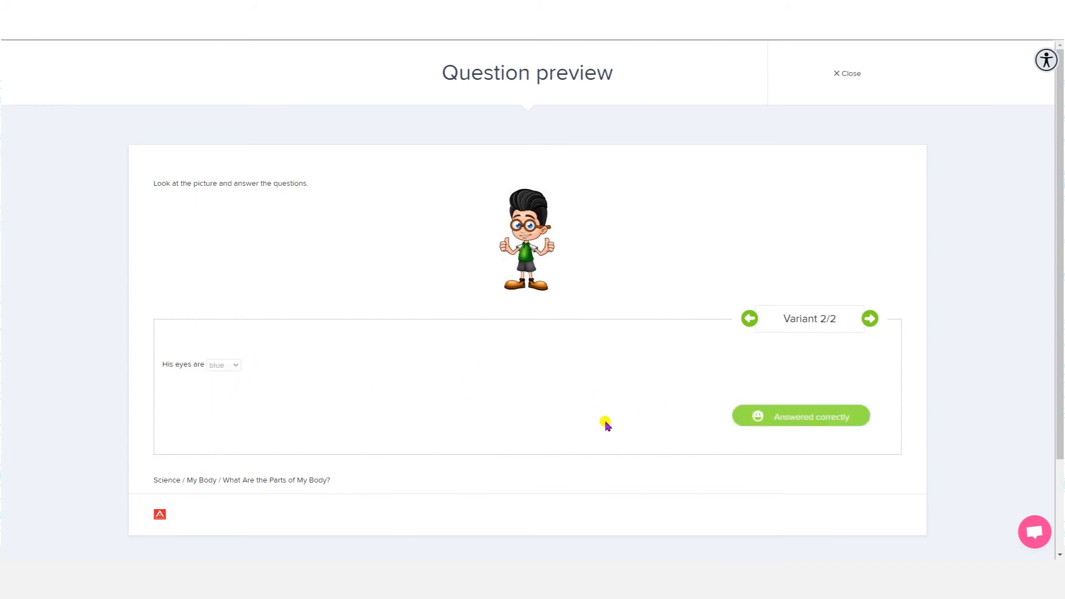
Switch back and forth between the two variants in the question preview and close it.
{"action": "left_click", "coordinate": [749, 320]}
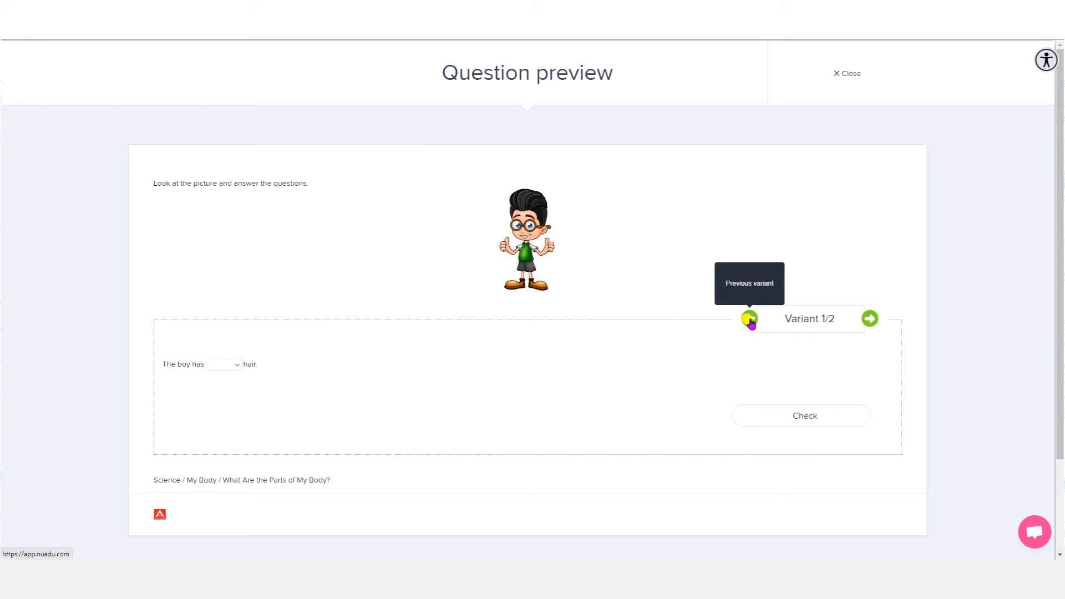
{"action": "left_click", "coordinate": [871, 321]}
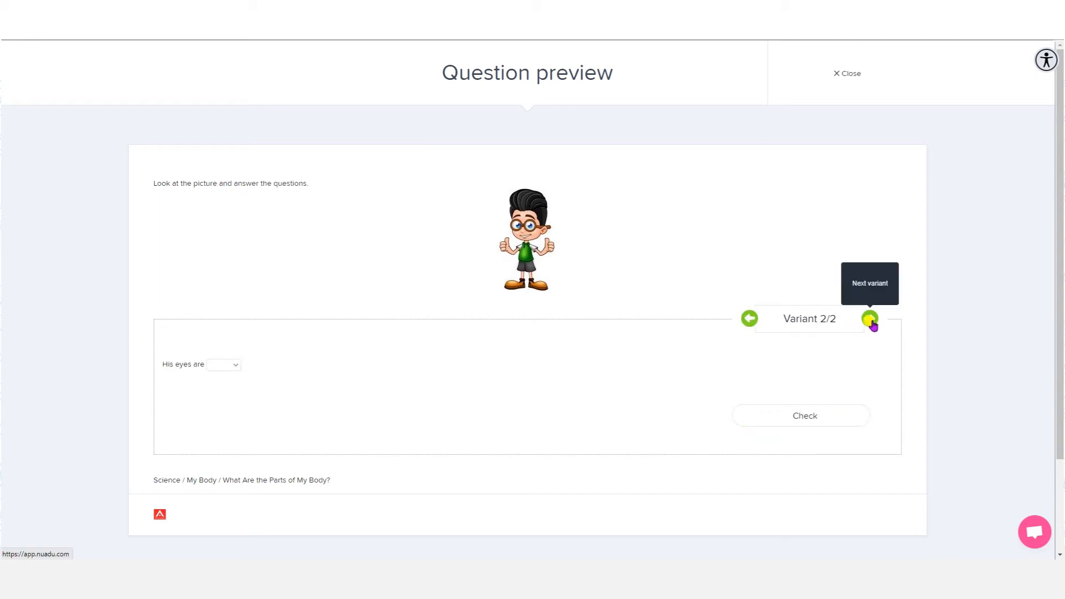
{"action": "left_click", "coordinate": [849, 73]}
Set the question difficulty to Easy and the number of question variants to 2, and save and exit.
{"action": "scroll", "coordinate": [402, 363], "scroll_direction": "down", "scroll_amount": 2}
{"action": "left_click", "coordinate": [336, 348]}
{"action": "left_click", "coordinate": [300, 347]}
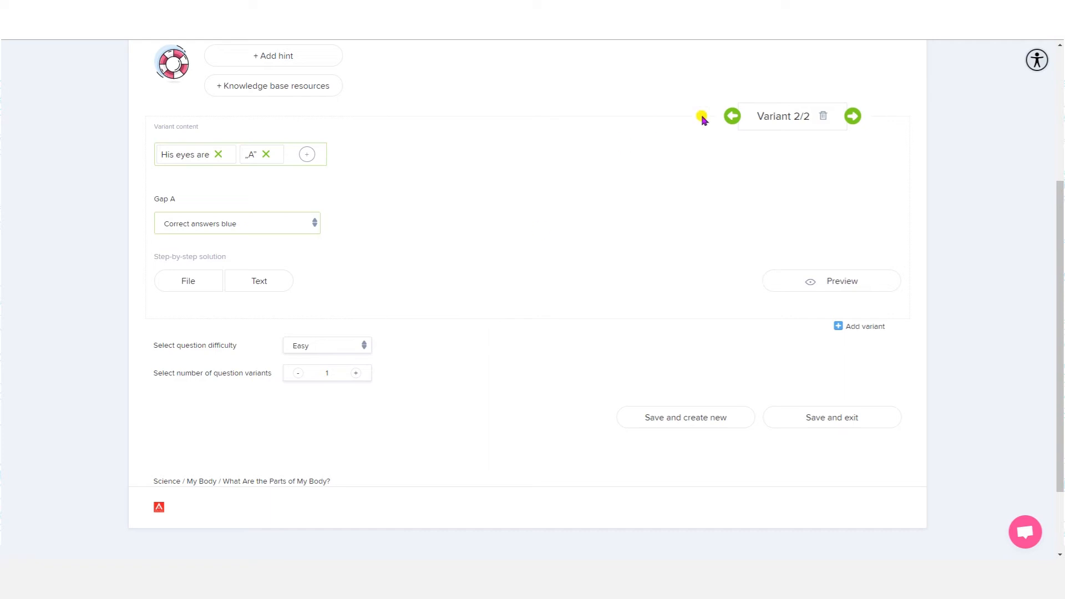
{"action": "left_click", "coordinate": [354, 373]}
{"action": "left_click", "coordinate": [842, 419]}
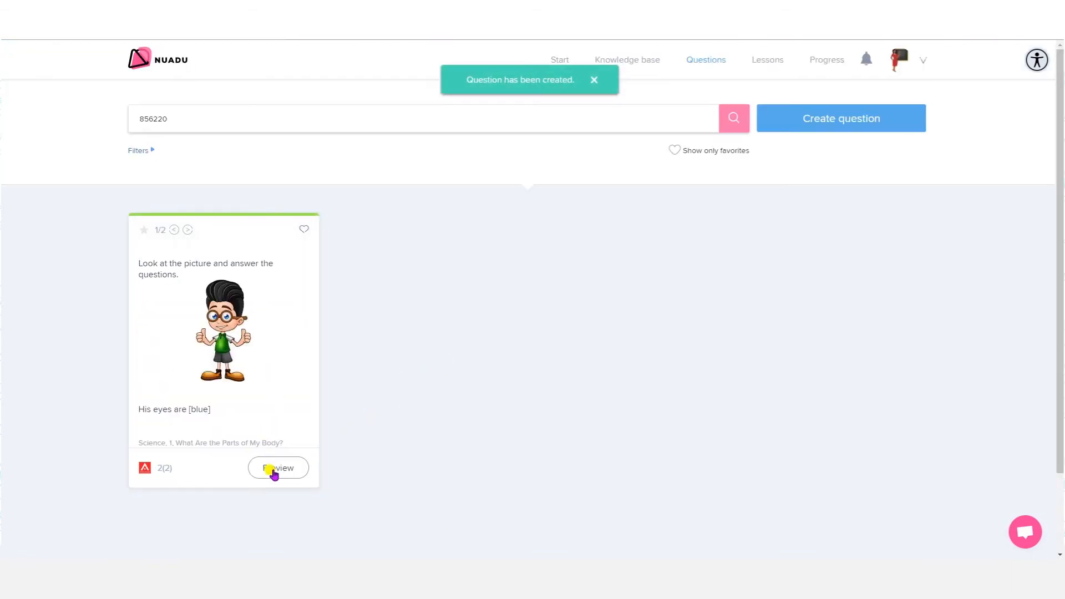
Preview the saved question, check the answer black in the first variant's gap, and close the preview.
{"action": "left_click", "coordinate": [271, 471]}
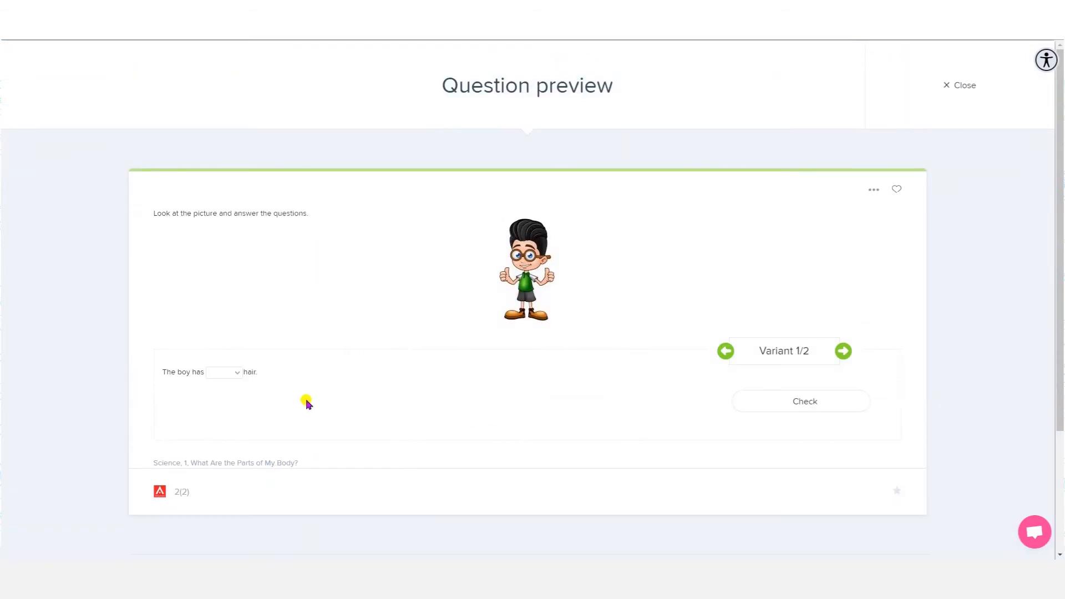
{"action": "left_click", "coordinate": [237, 372]}
{"action": "left_click", "coordinate": [225, 404]}
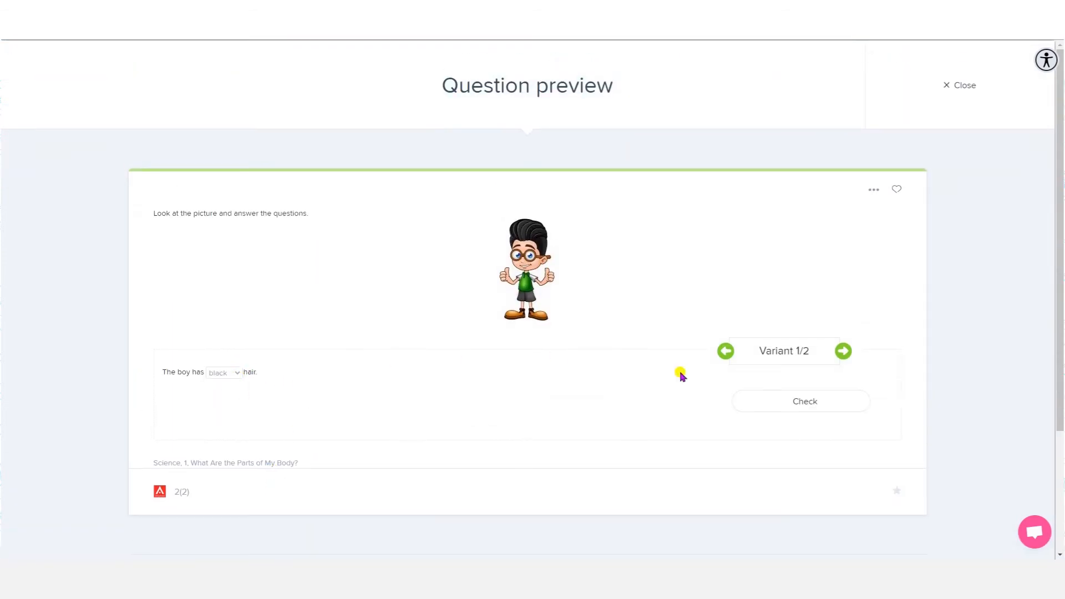
{"action": "left_click", "coordinate": [784, 403]}
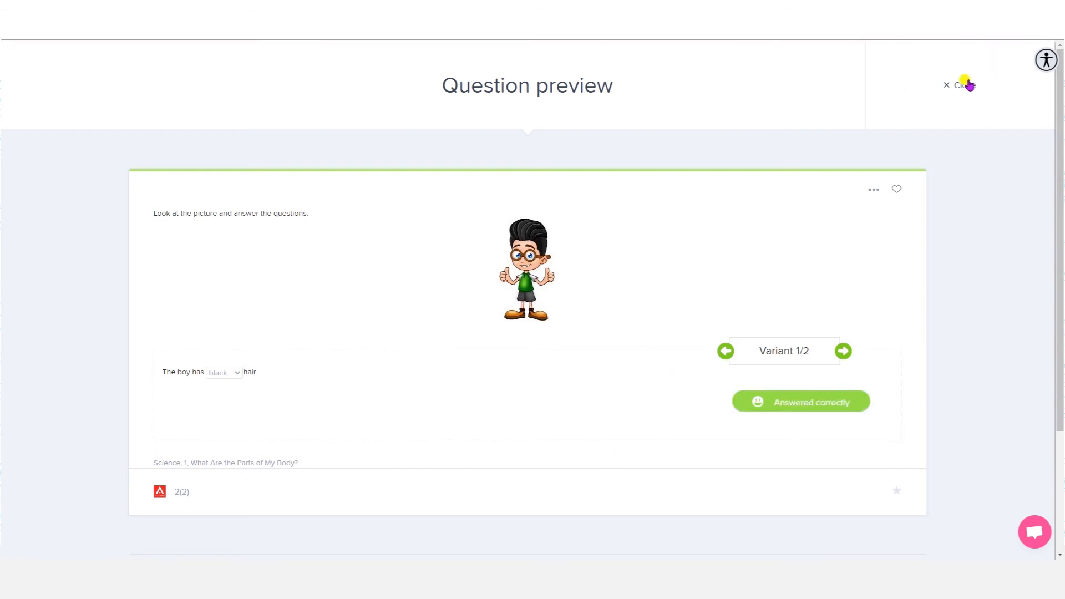
{"action": "left_click", "coordinate": [965, 85]}
Start a new question in the Science chapter Animals, under "What Are Some Characteristics of Animals?".
{"action": "left_click", "coordinate": [777, 124]}
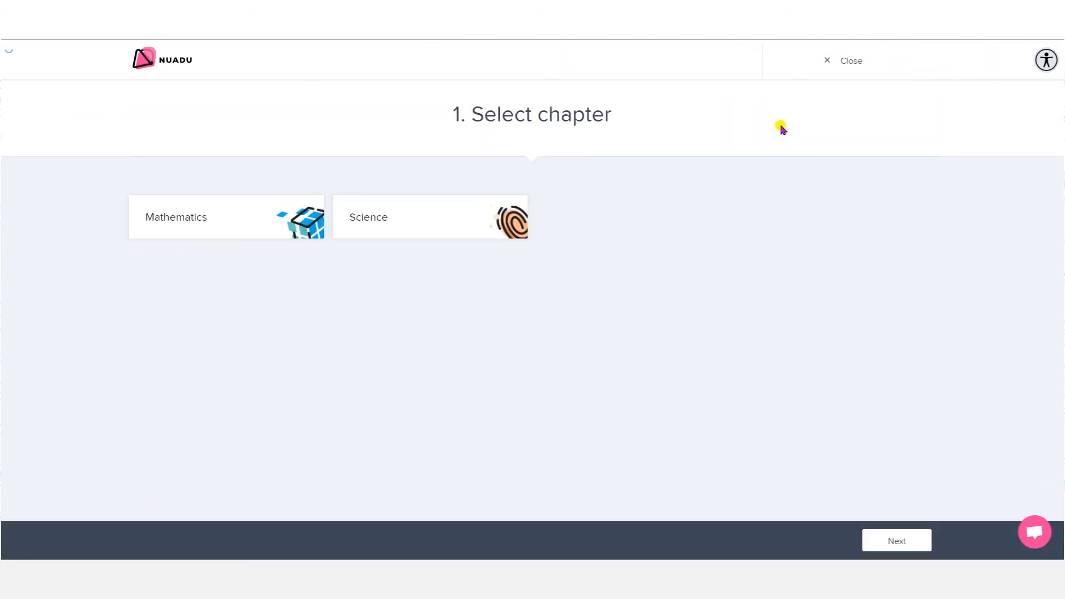
{"action": "left_click", "coordinate": [361, 228]}
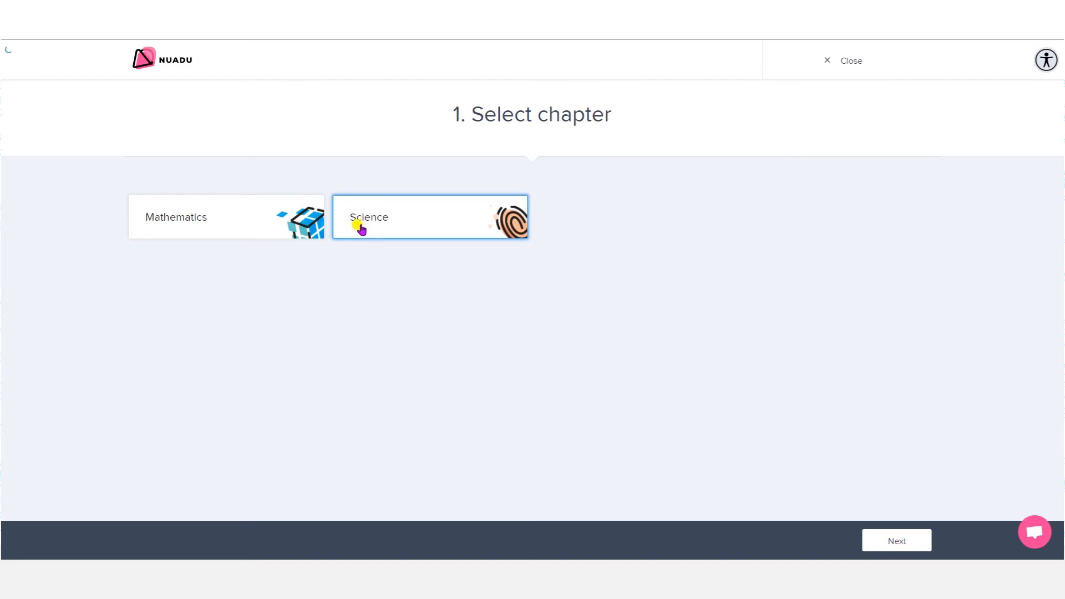
{"action": "left_click", "coordinate": [396, 324]}
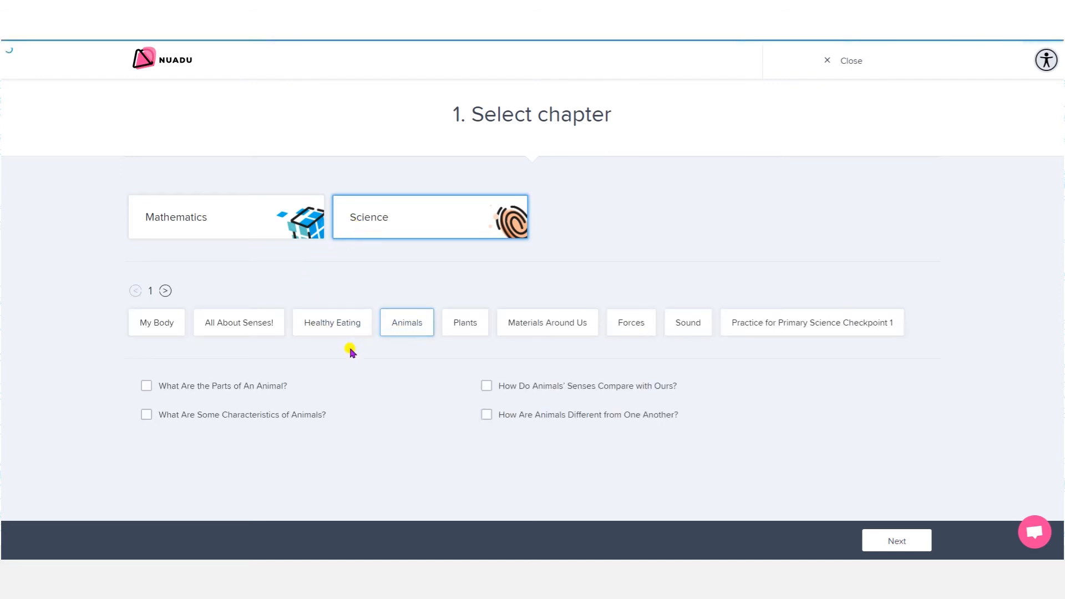
{"action": "left_click", "coordinate": [160, 416]}
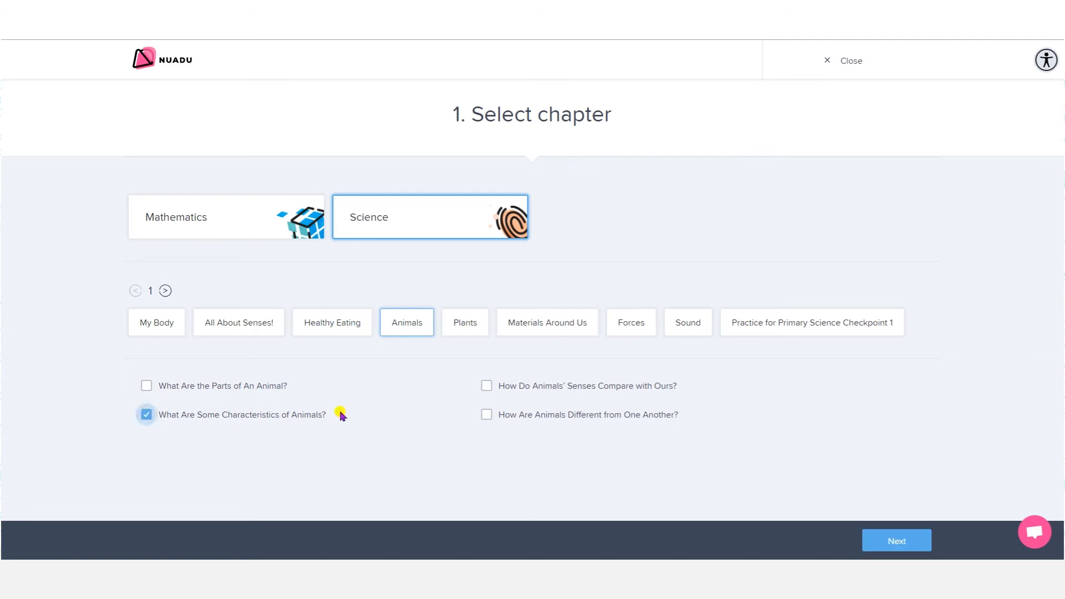
{"action": "left_click", "coordinate": [891, 542]}
Choose the Open type of gap-filling question and continue to the question editor.
{"action": "mouse_move", "coordinate": [233, 435]}
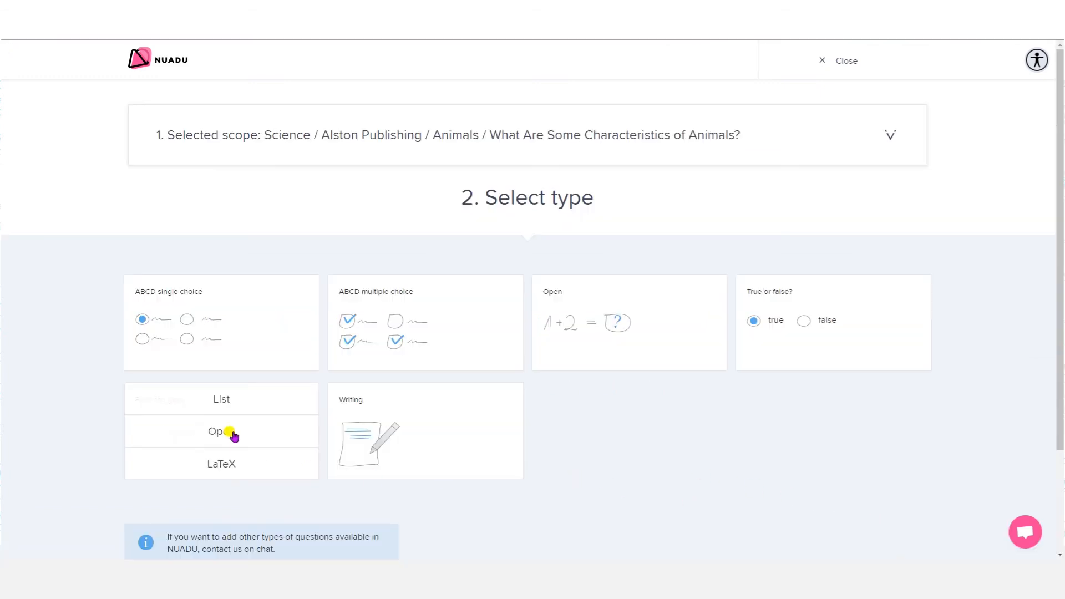
{"action": "left_click", "coordinate": [213, 435]}
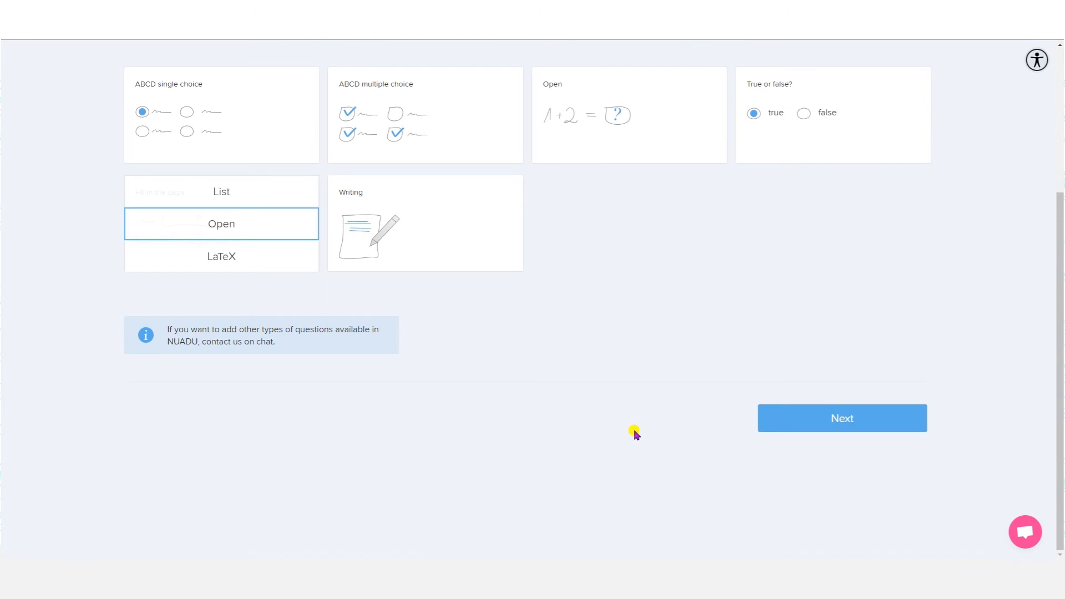
{"action": "left_click", "coordinate": [830, 428]}
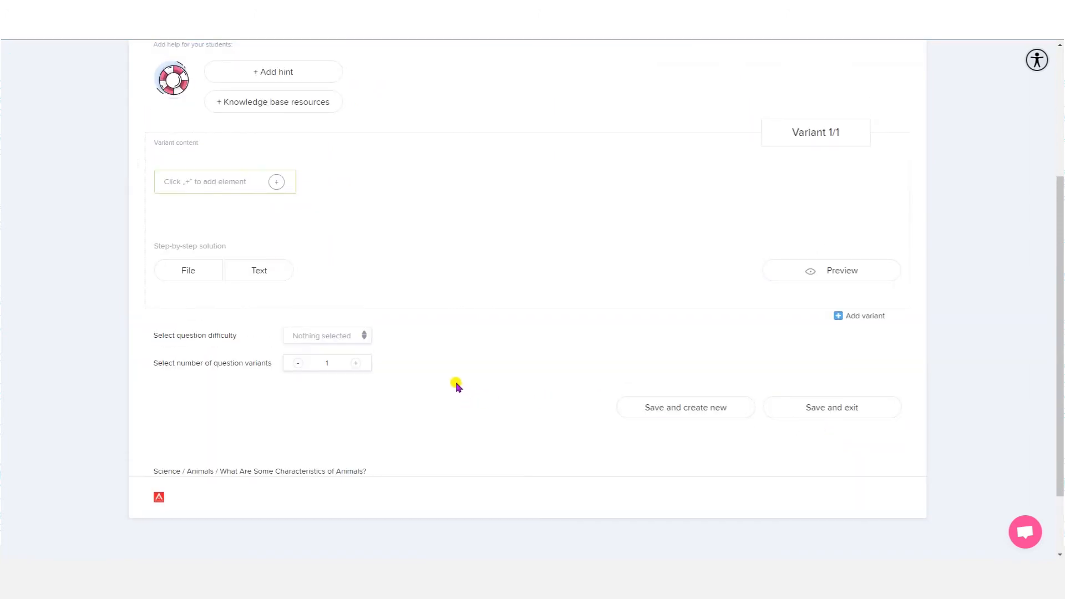
Add the text "write the correct answer in the box." as the question content.
{"action": "scroll", "coordinate": [452, 383], "scroll_direction": "up", "scroll_amount": 4}
{"action": "left_click", "coordinate": [276, 173]}
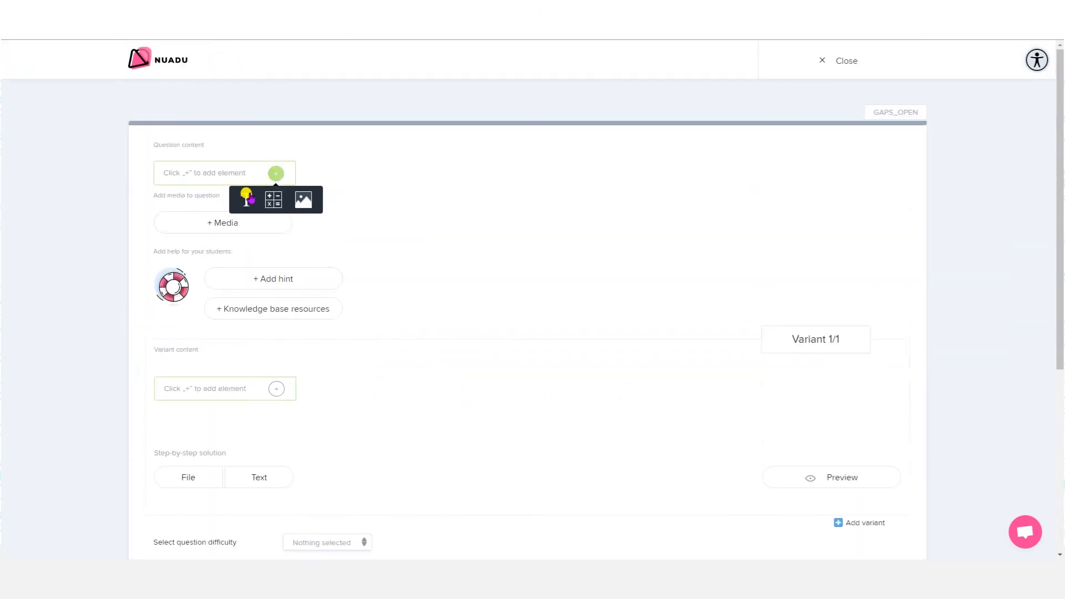
{"action": "left_click", "coordinate": [247, 197]}
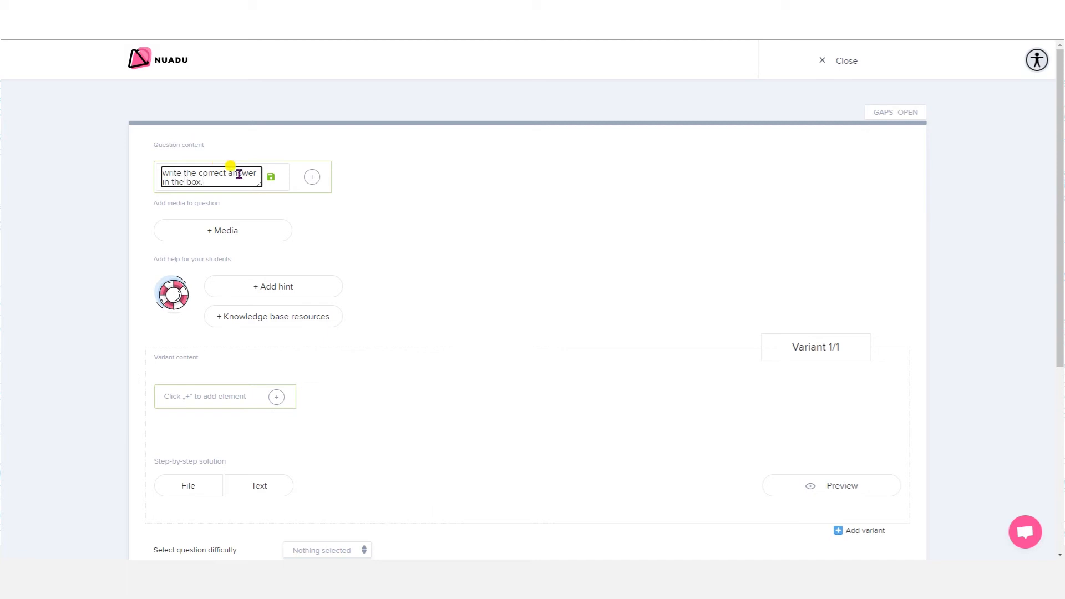
{"action": "left_click", "coordinate": [271, 176]}
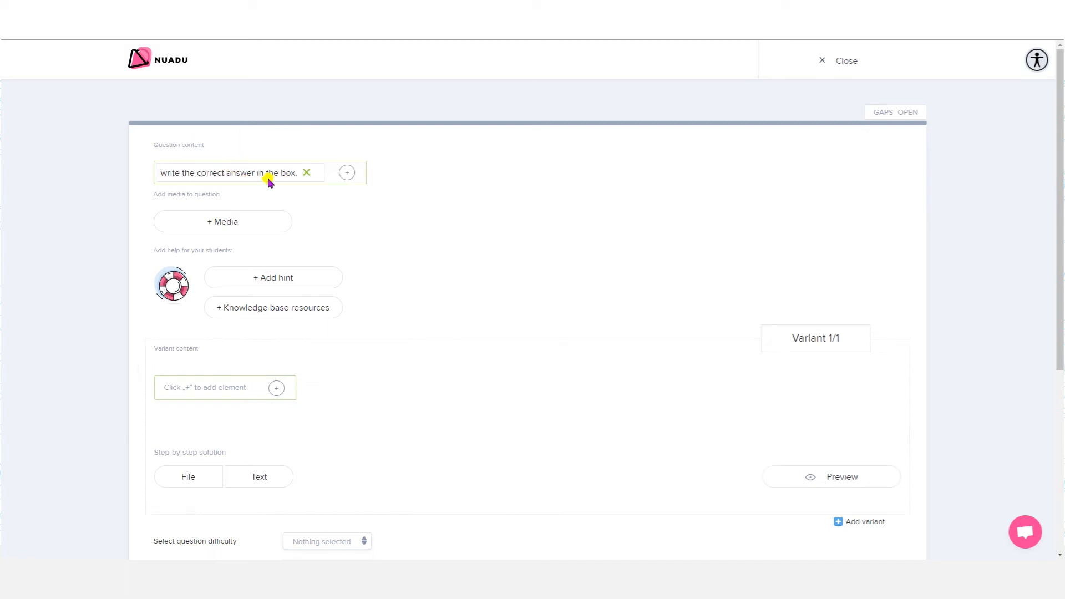
Add the text "Cheetahs can run" followed by a gap to the variant content.
{"action": "scroll", "coordinate": [330, 228], "scroll_direction": "down", "scroll_amount": 1}
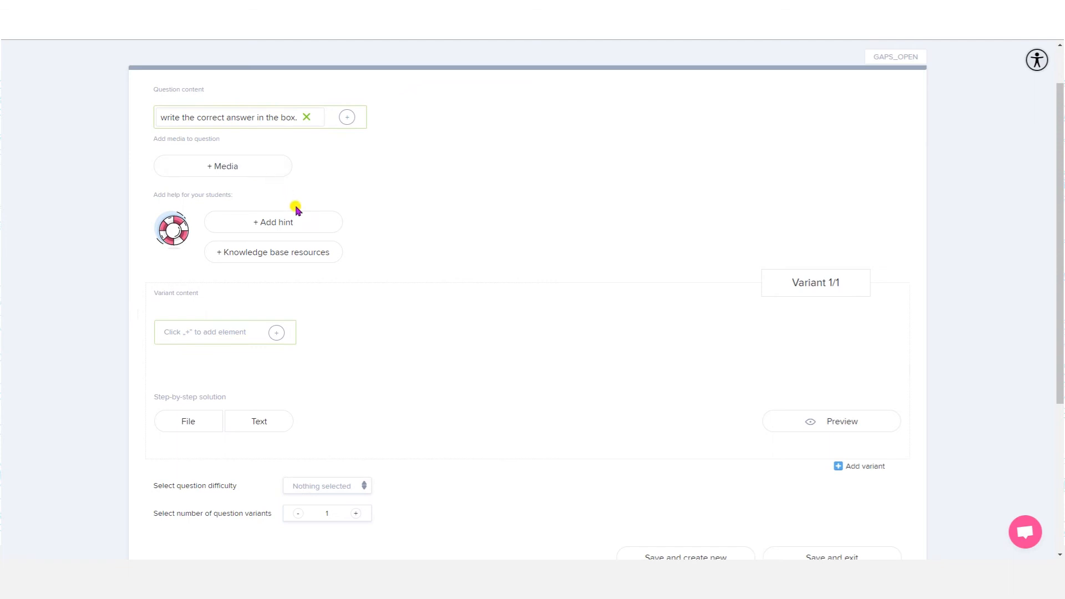
{"action": "left_click", "coordinate": [276, 333]}
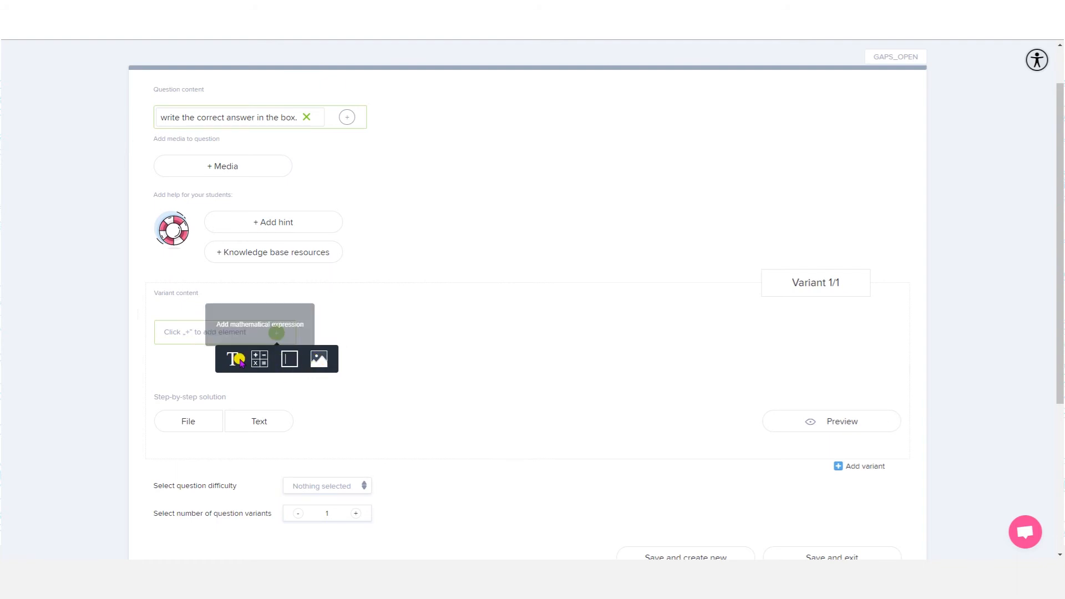
{"action": "left_click", "coordinate": [232, 359]}
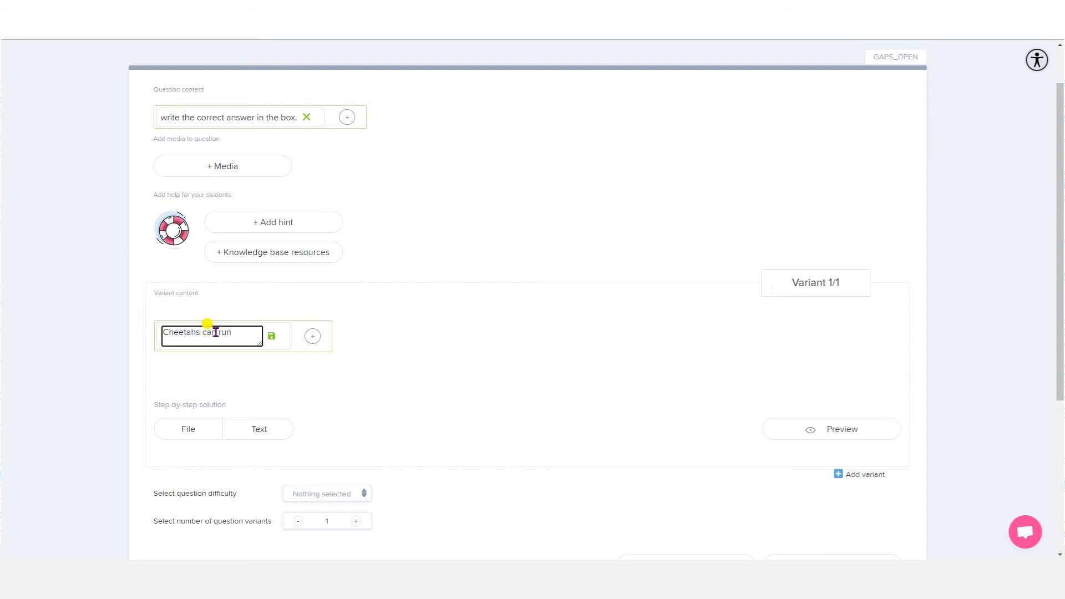
{"action": "left_click", "coordinate": [272, 339]}
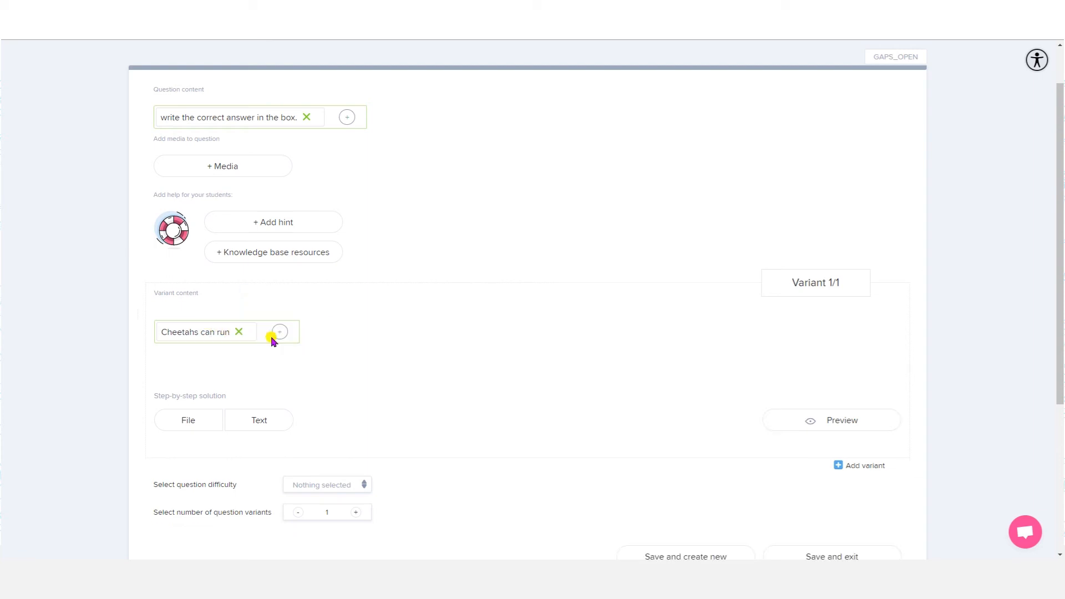
{"action": "left_click", "coordinate": [277, 334]}
{"action": "left_click", "coordinate": [289, 357]}
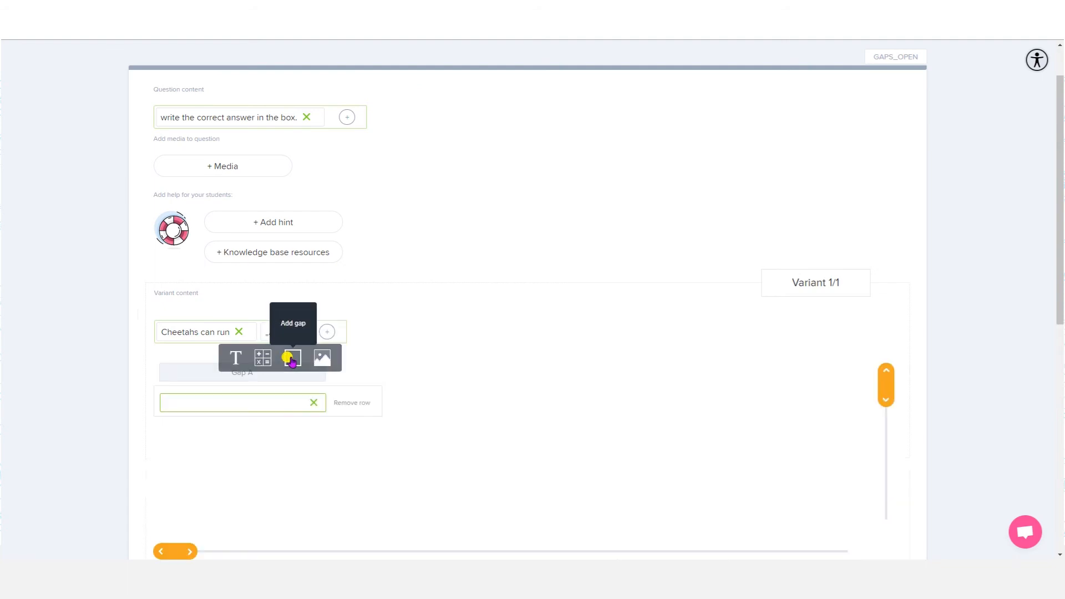
Enter "fast." as the answer for Gap A and add "quickly." as an alternative answer.
{"action": "left_click", "coordinate": [244, 401]}
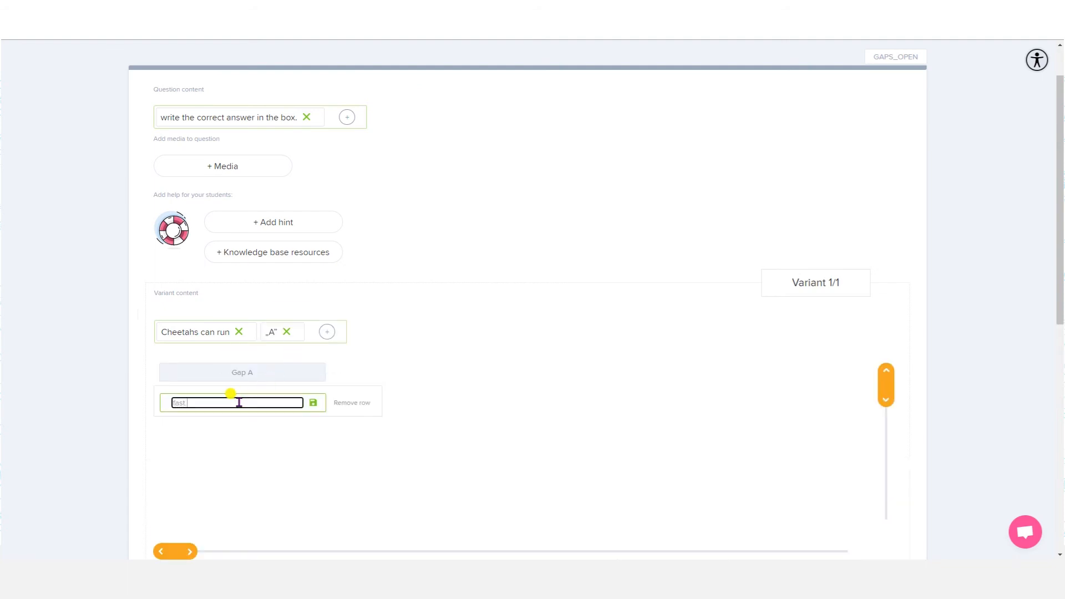
{"action": "left_click", "coordinate": [312, 403]}
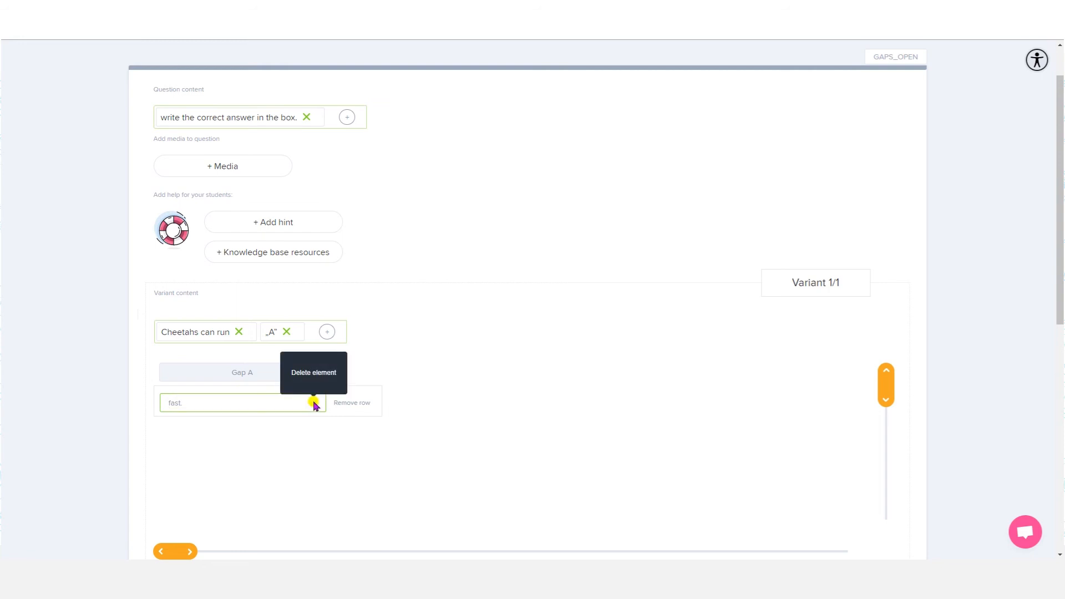
{"action": "scroll", "coordinate": [273, 437], "scroll_direction": "down", "scroll_amount": 2}
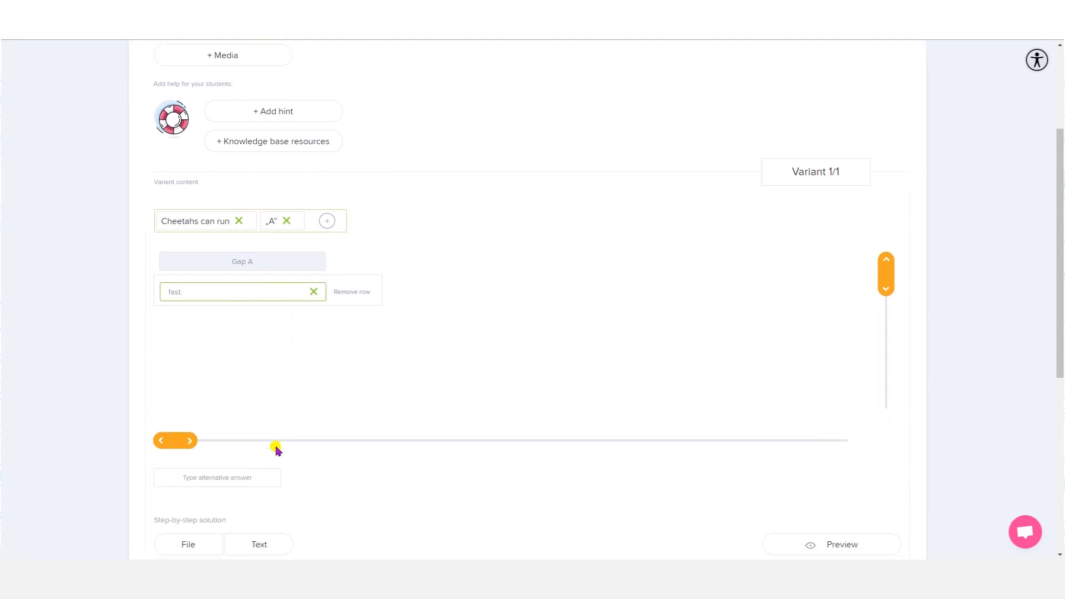
{"action": "left_click", "coordinate": [222, 479]}
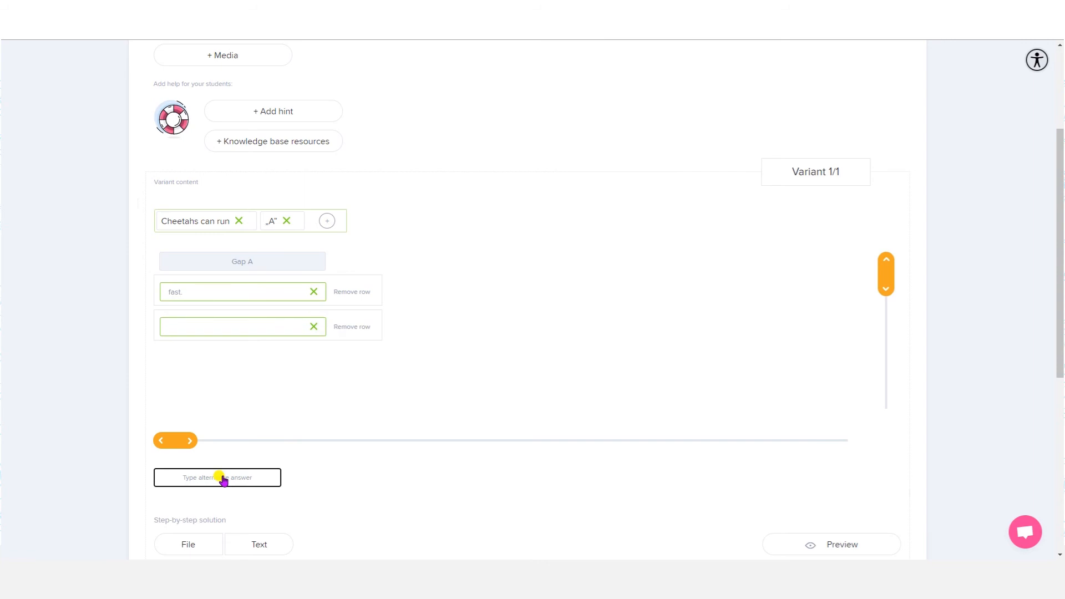
{"action": "left_click", "coordinate": [216, 326]}
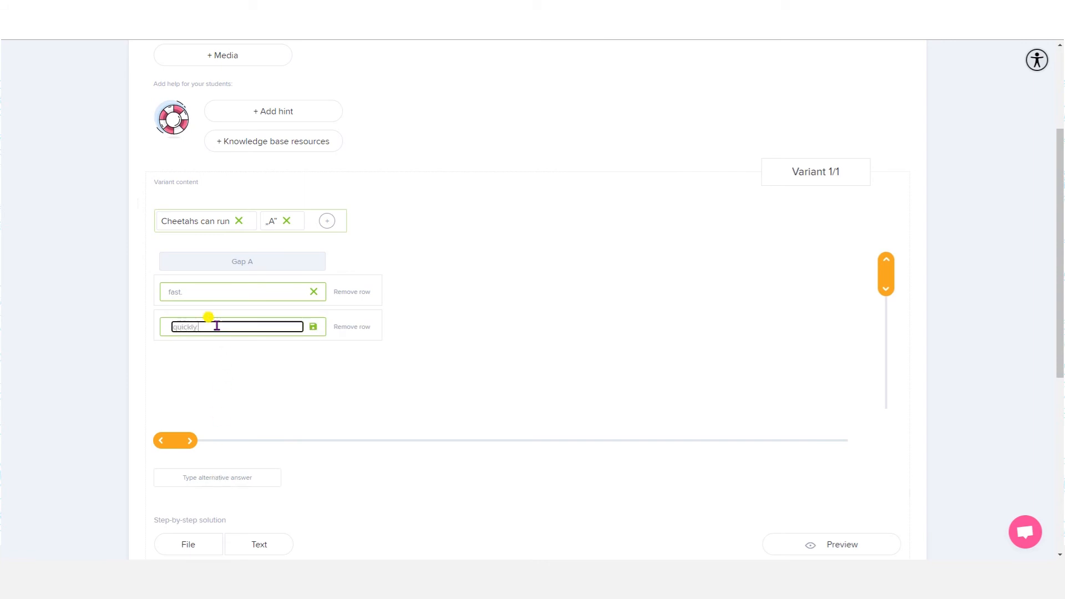
{"action": "type", "text": "quickly."}
{"action": "left_click", "coordinate": [313, 327]}
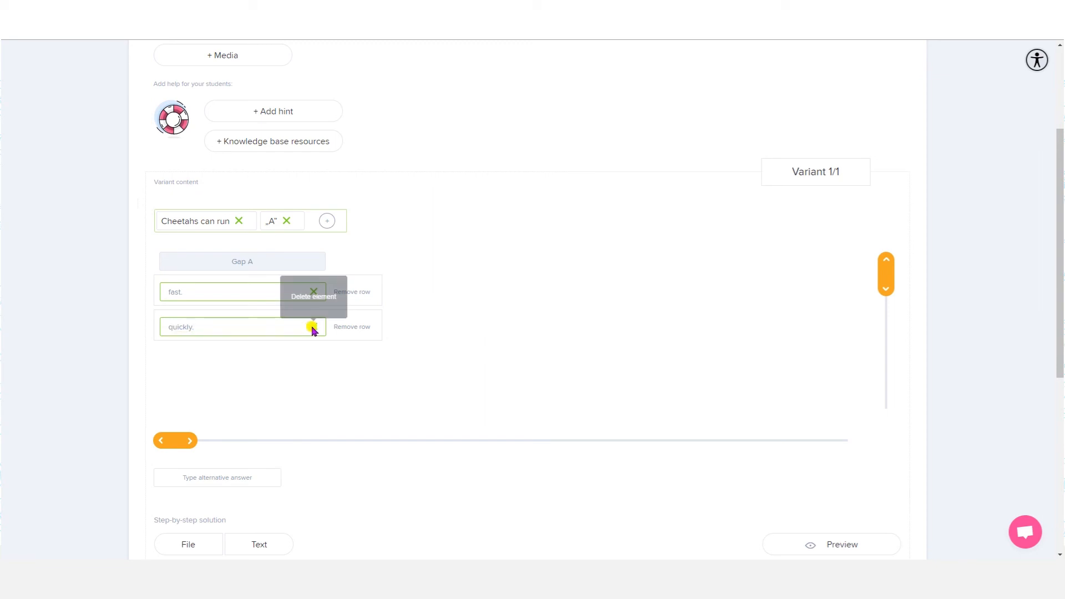
Preview the question and check the answer "fast" in the gap.
{"action": "scroll", "coordinate": [510, 333], "scroll_direction": "down", "scroll_amount": 3}
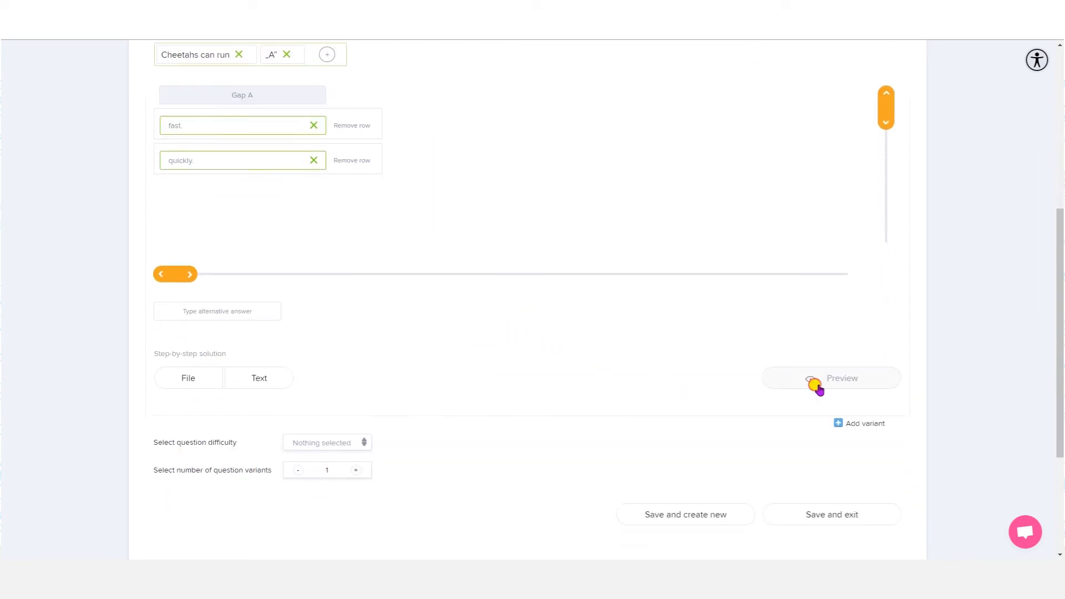
{"action": "left_click", "coordinate": [814, 382]}
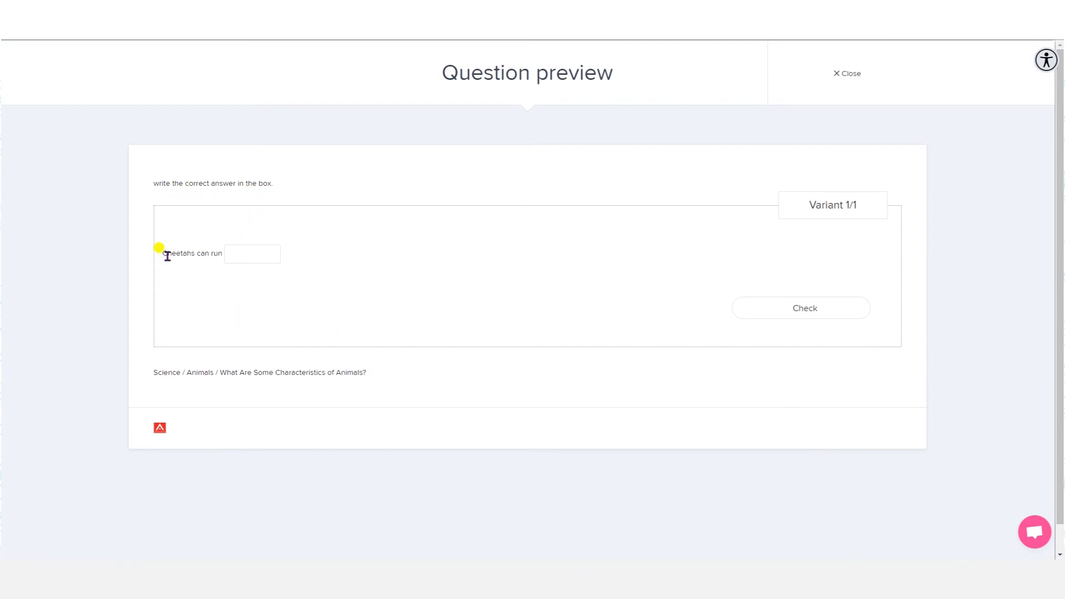
{"action": "left_click", "coordinate": [239, 256]}
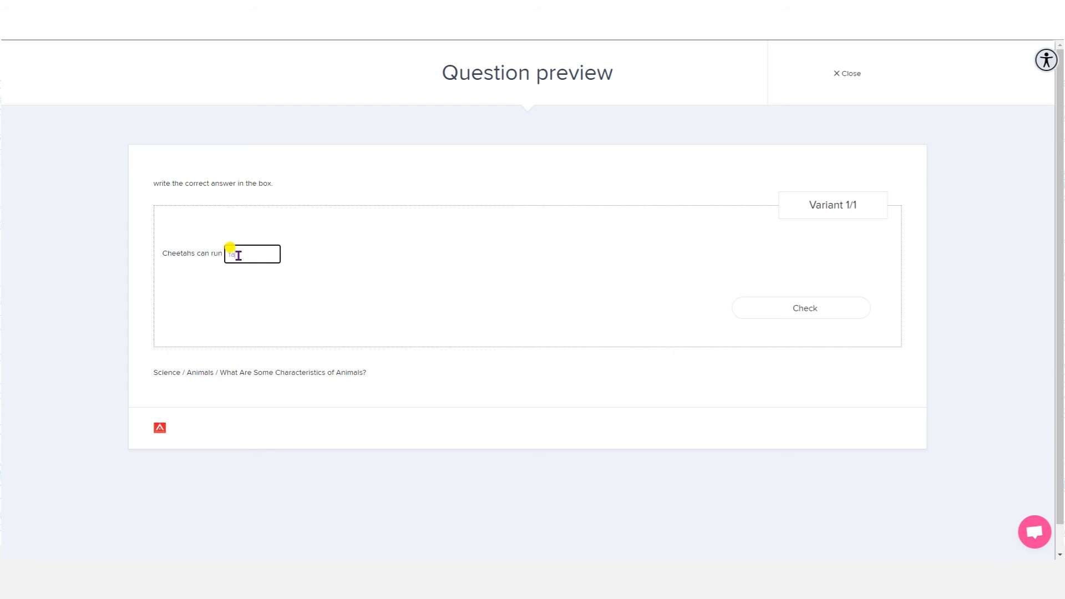
{"action": "type", "text": "fast"}
{"action": "left_click", "coordinate": [797, 310]}
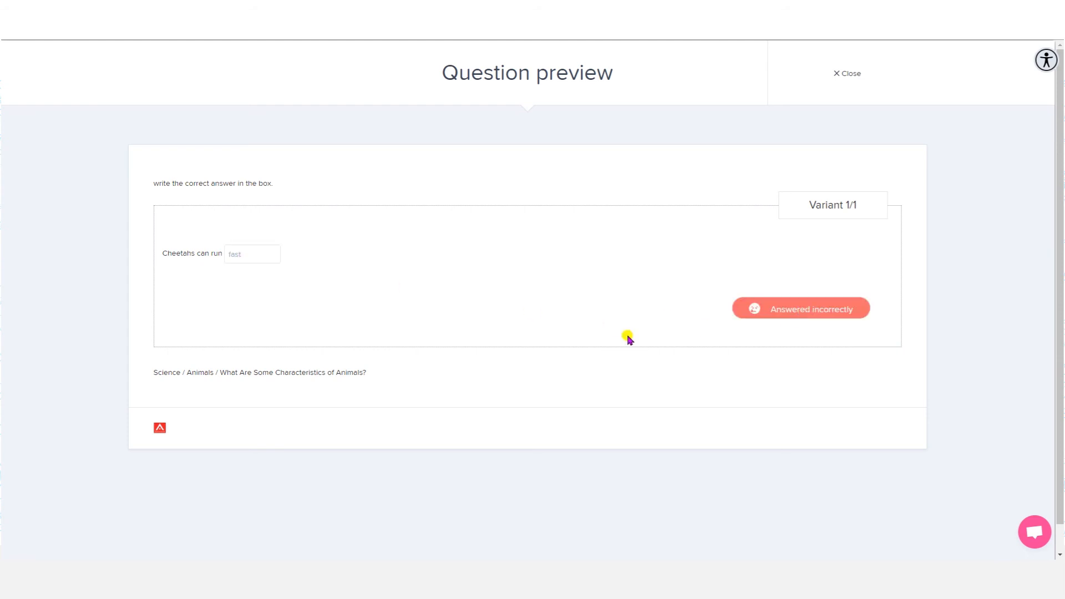
Change the gap answer in the preview to "fast." with a period, check it, and close the preview.
{"action": "left_click", "coordinate": [269, 254]}
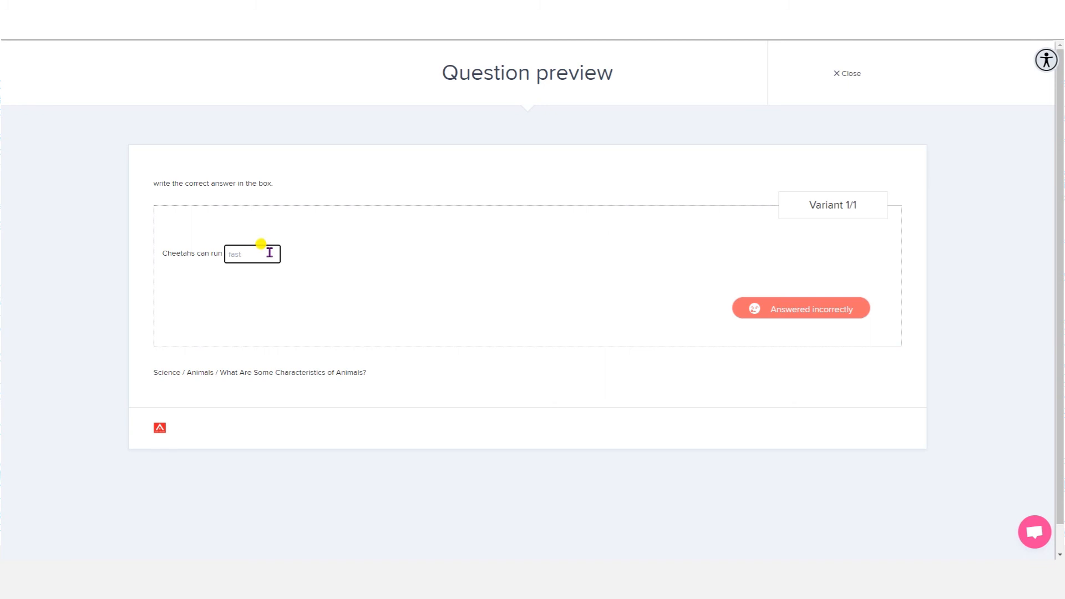
{"action": "type", "text": "."}
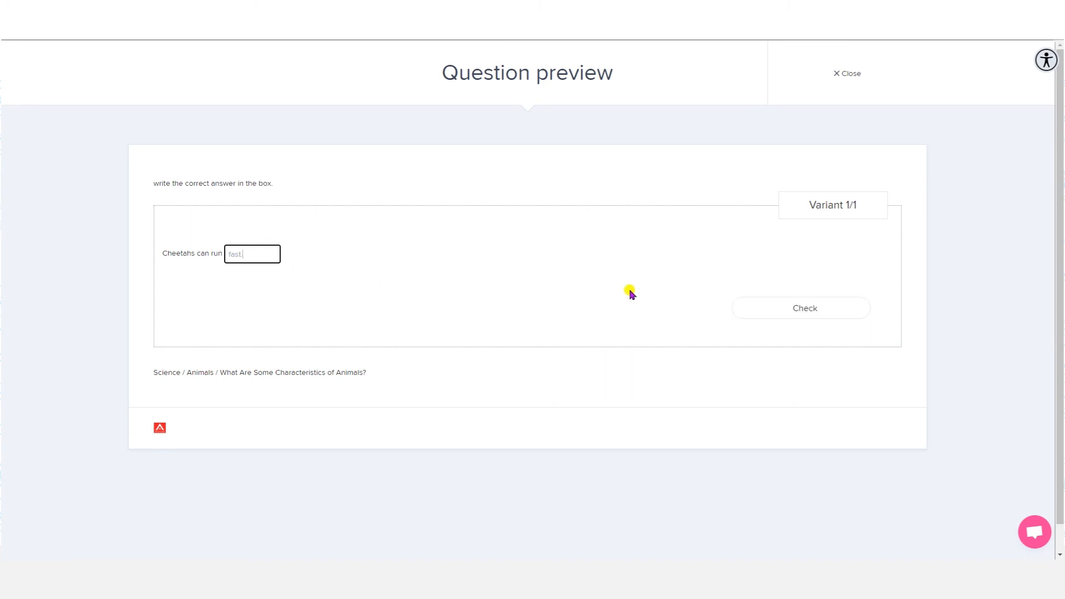
{"action": "left_click", "coordinate": [751, 310]}
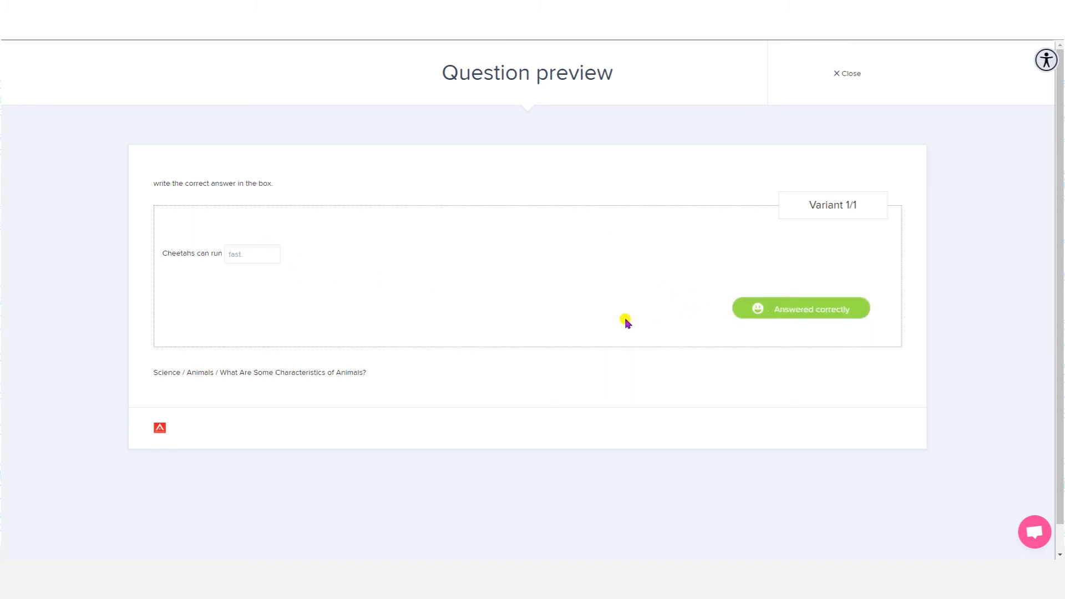
{"action": "left_click", "coordinate": [846, 74]}
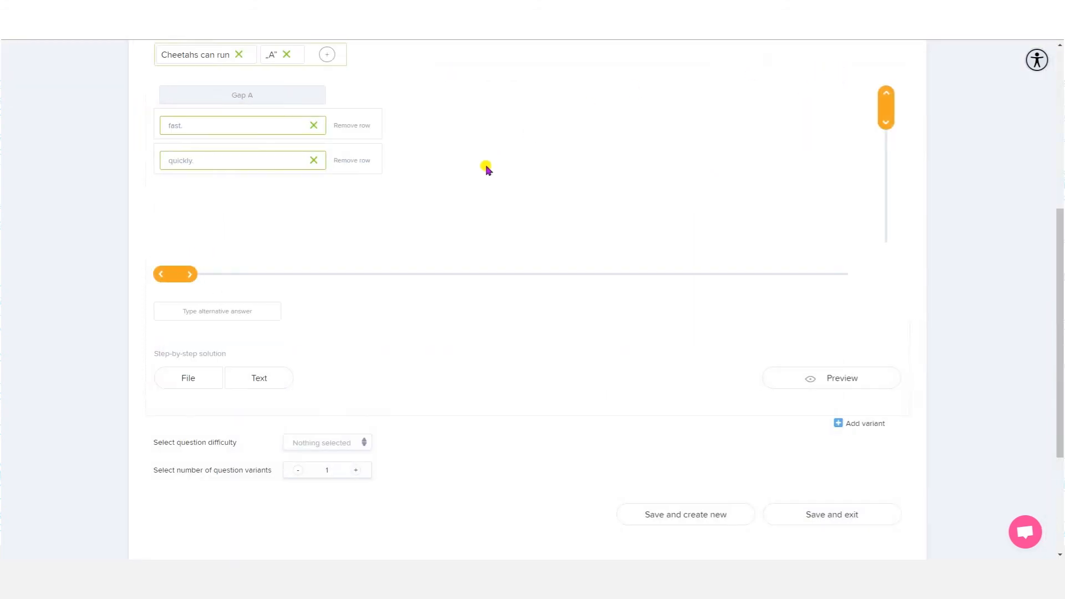
Remove the period from both Gap A answers so they read "fast" and "quickly", and save them.
{"action": "scroll", "coordinate": [426, 244], "scroll_direction": "up", "scroll_amount": 3}
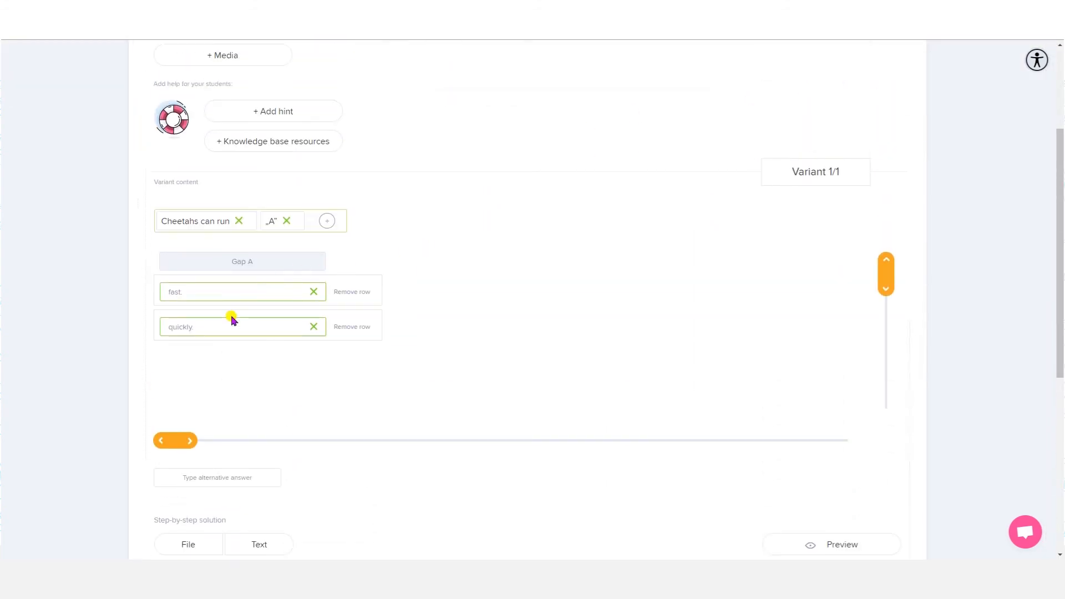
{"action": "left_click", "coordinate": [189, 292]}
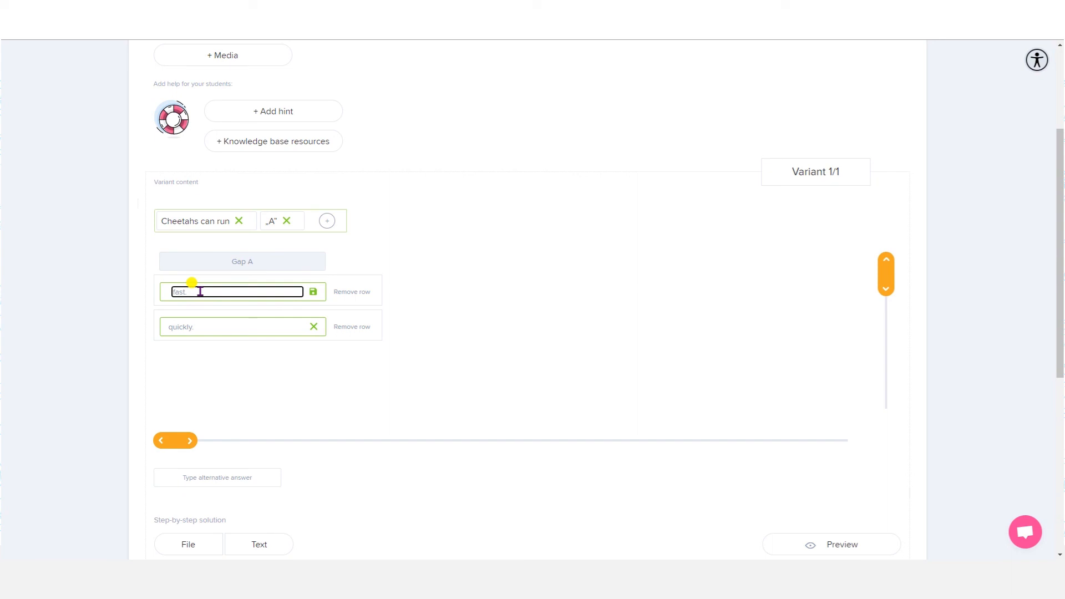
{"action": "key", "text": "BackSpace"}
{"action": "left_click", "coordinate": [192, 327]}
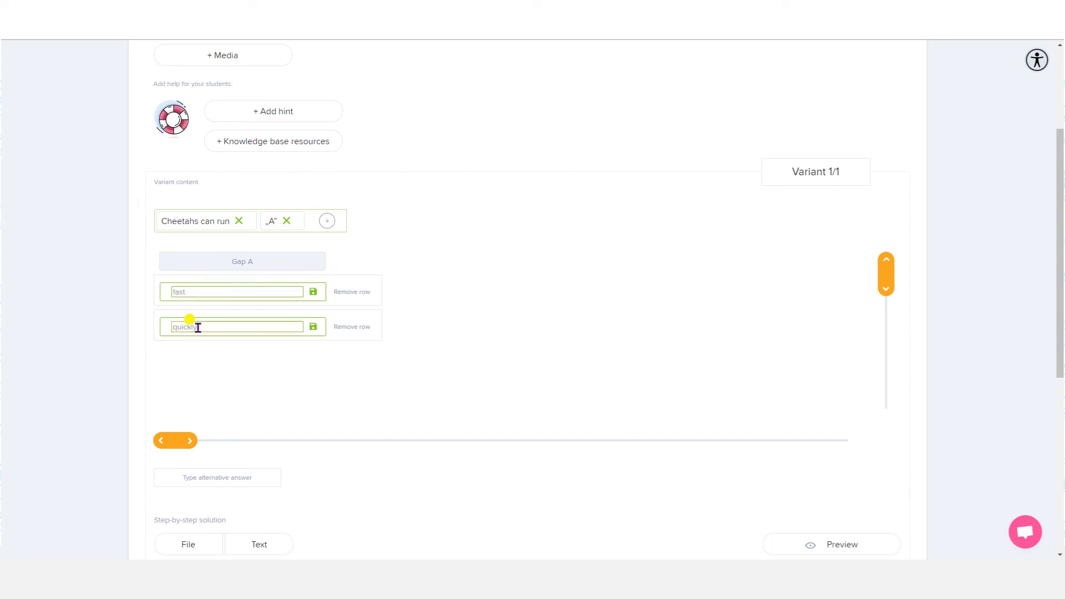
{"action": "left_click", "coordinate": [222, 327]}
{"action": "left_click", "coordinate": [313, 292]}
{"action": "left_click", "coordinate": [313, 328]}
Add a text element containing "." after the gap in the variant content.
{"action": "left_click", "coordinate": [326, 222]}
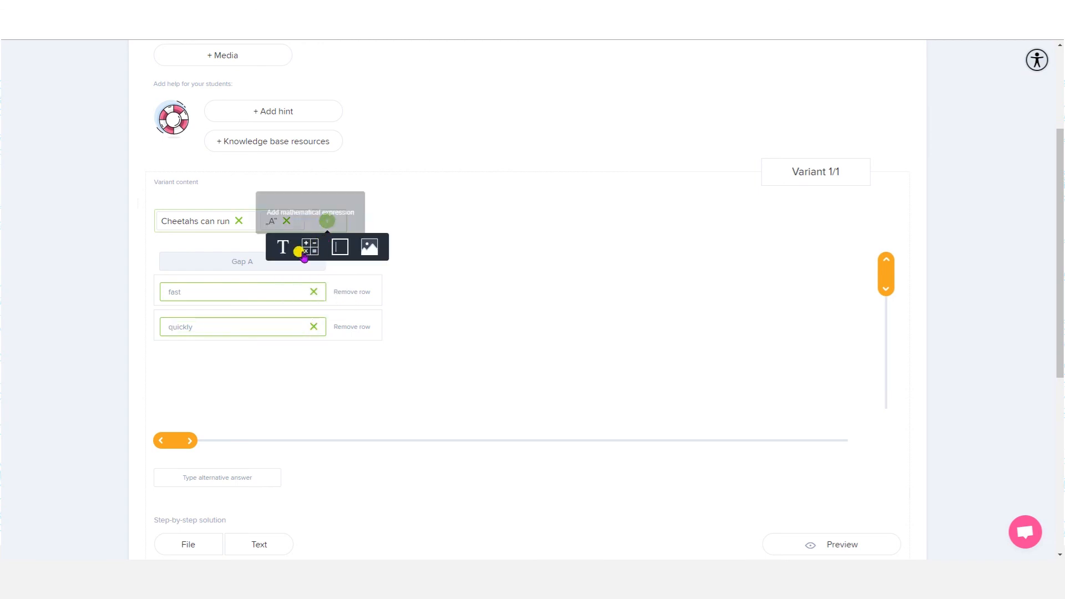
{"action": "left_click", "coordinate": [283, 247]}
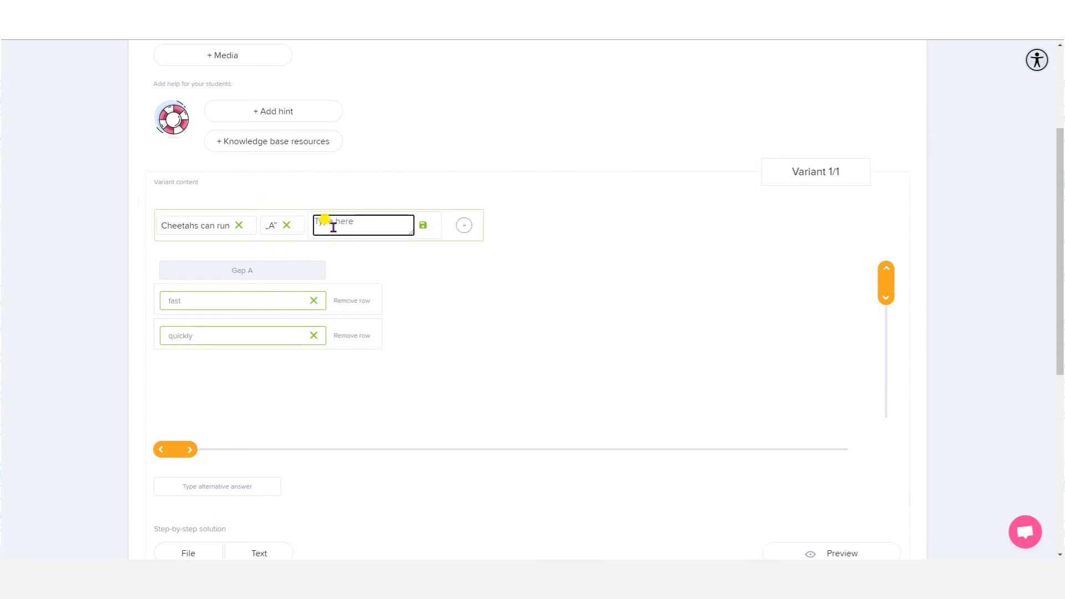
{"action": "left_click", "coordinate": [423, 226]}
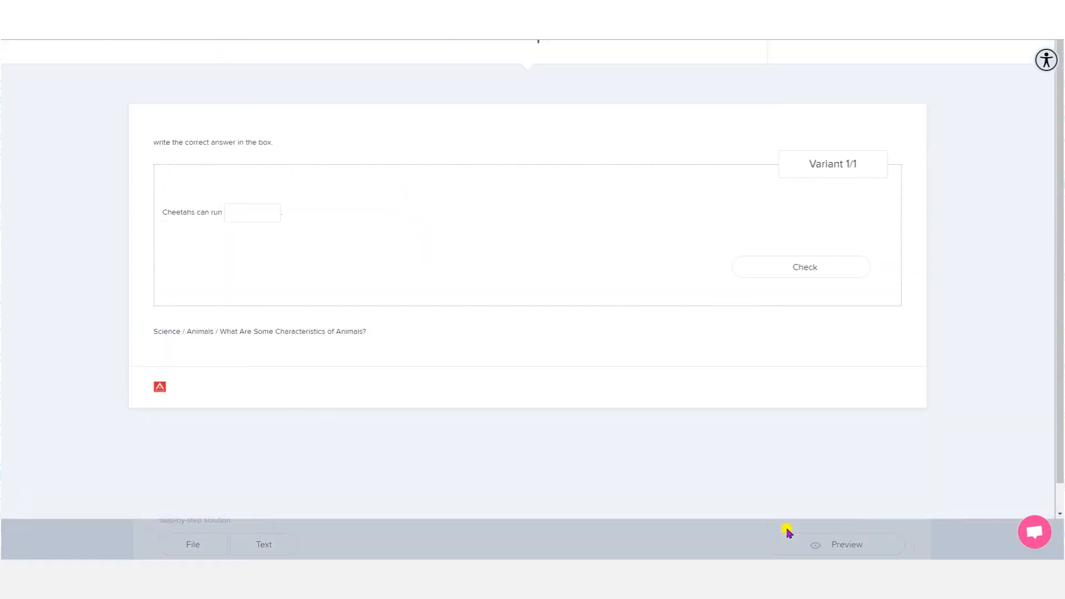
Preview the question, check the answer "fast" without a period in the gap, and close the preview.
{"action": "left_click", "coordinate": [803, 544]}
{"action": "left_click", "coordinate": [247, 253]}
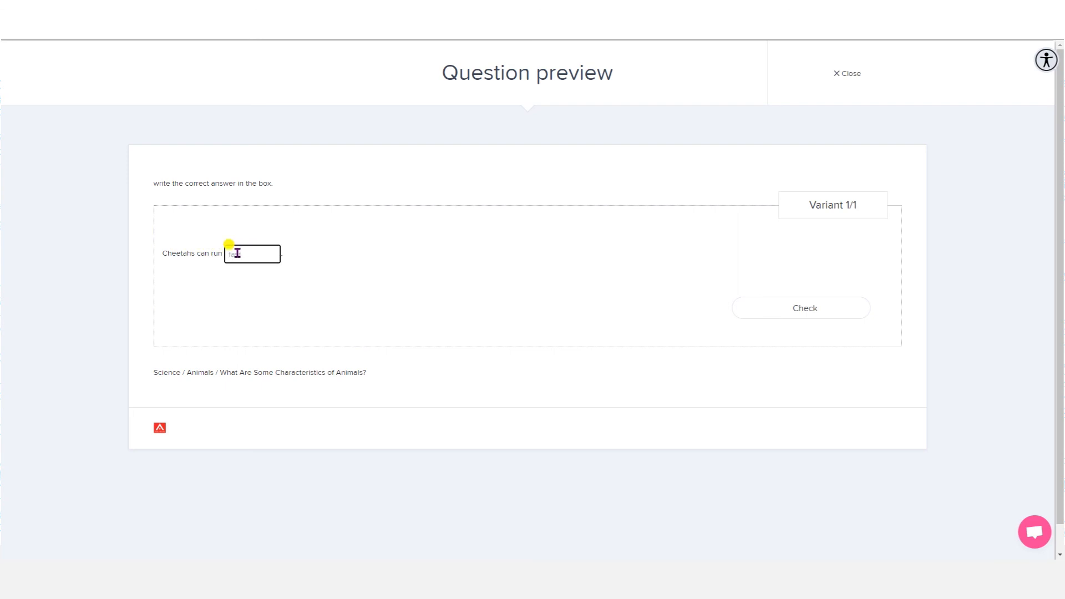
{"action": "left_click", "coordinate": [759, 306]}
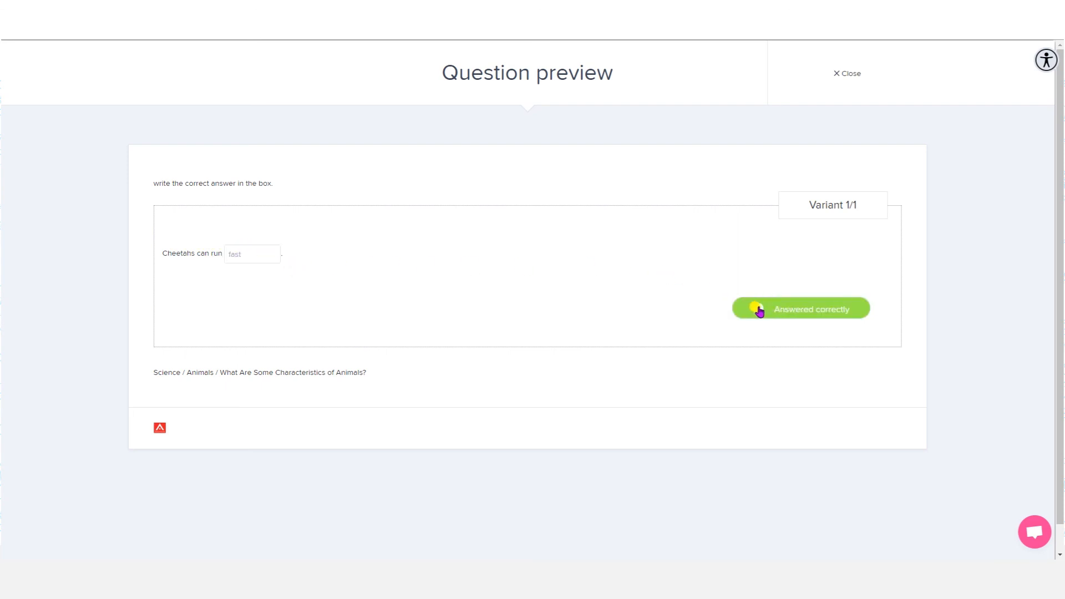
{"action": "left_click", "coordinate": [840, 84]}
Set the question difficulty to Easy, and save the question and exit the editor.
{"action": "scroll", "coordinate": [475, 297], "scroll_direction": "down", "scroll_amount": 3}
{"action": "scroll", "coordinate": [475, 298], "scroll_direction": "down", "scroll_amount": 2}
{"action": "left_click", "coordinate": [333, 333]}
{"action": "left_click", "coordinate": [298, 336]}
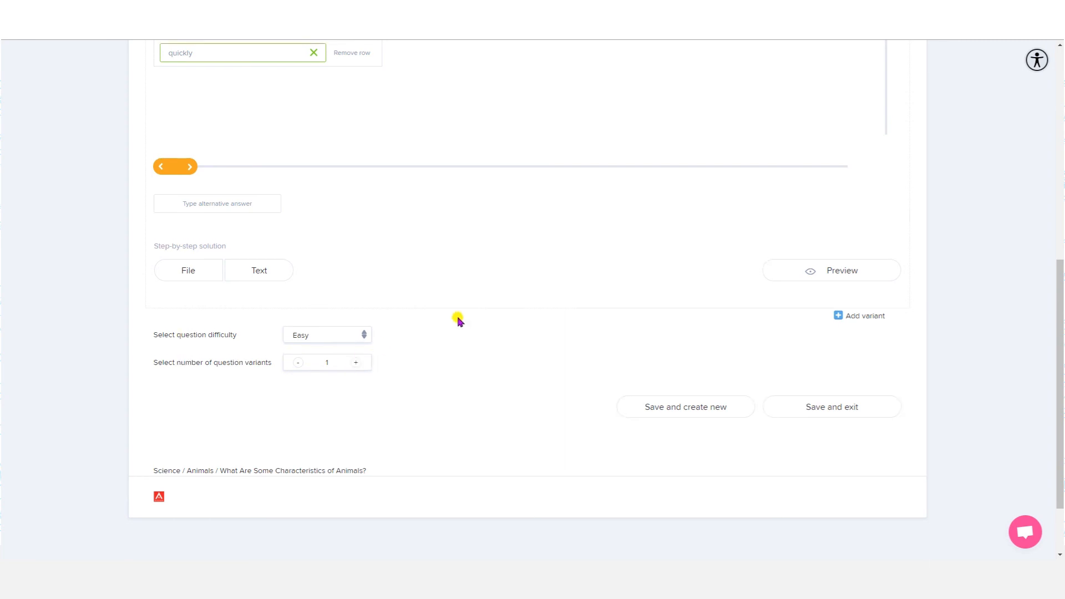
{"action": "scroll", "coordinate": [459, 316], "scroll_direction": "up", "scroll_amount": 5}
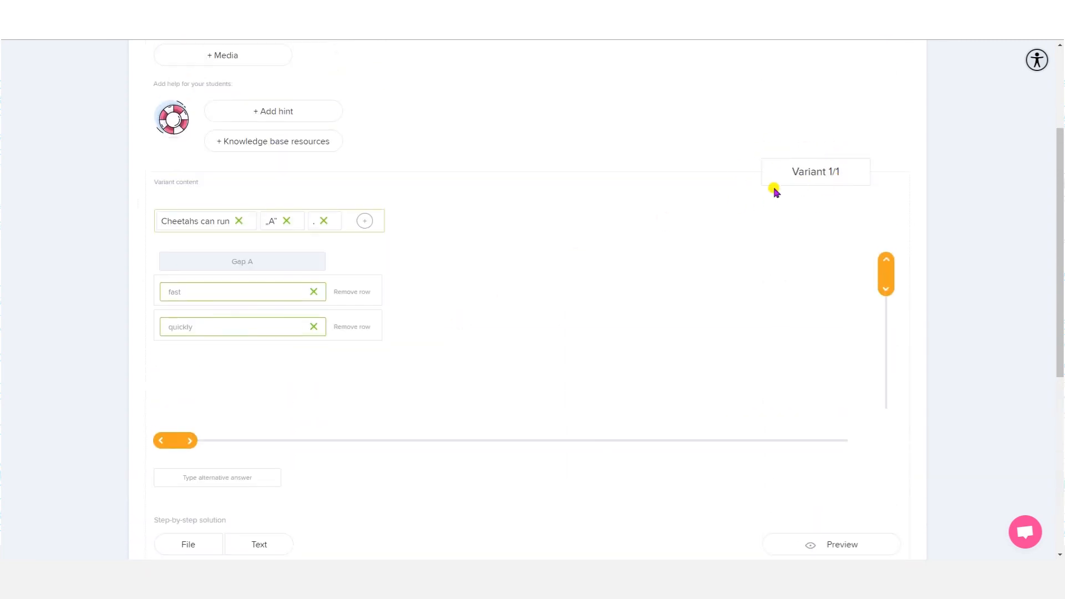
{"action": "scroll", "coordinate": [549, 222], "scroll_direction": "down", "scroll_amount": 6}
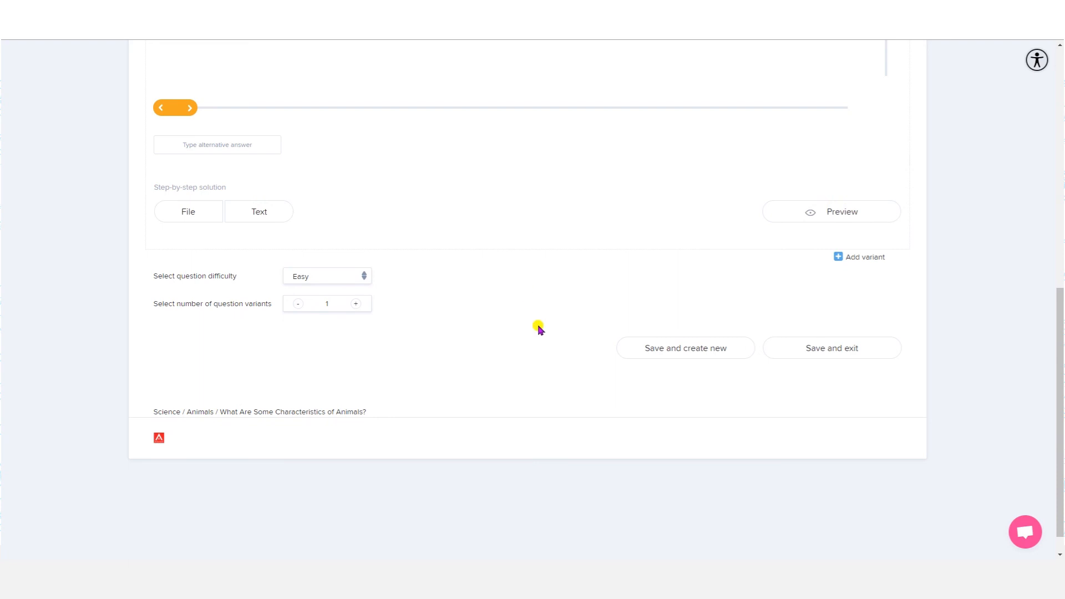
{"action": "left_click", "coordinate": [832, 350]}
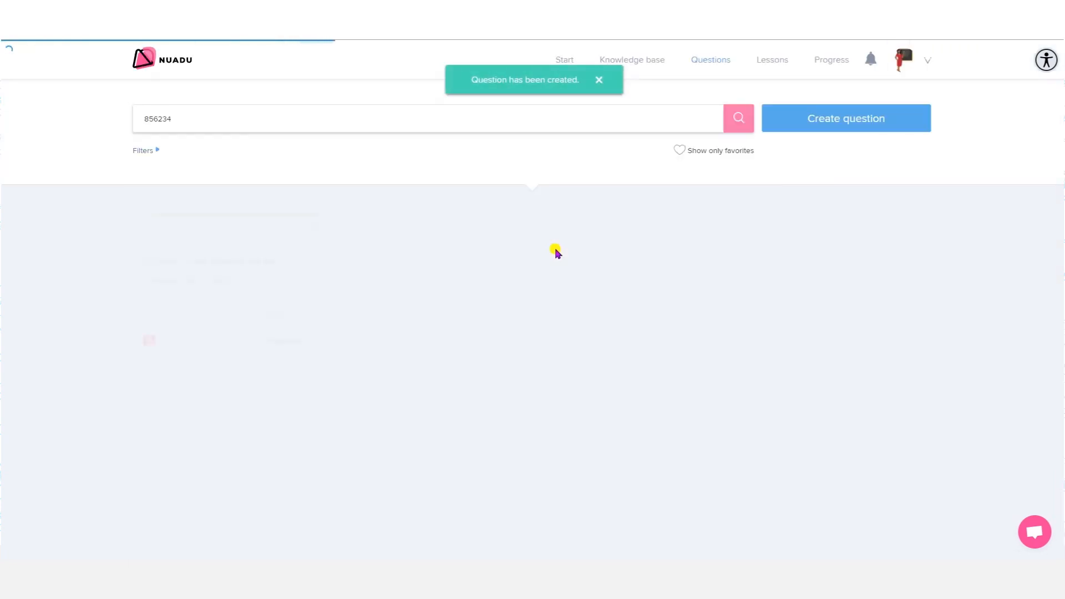
Open the preview of the saved cheetah question and check the alternative answer "quickly" in the gap.
{"action": "left_click", "coordinate": [272, 342]}
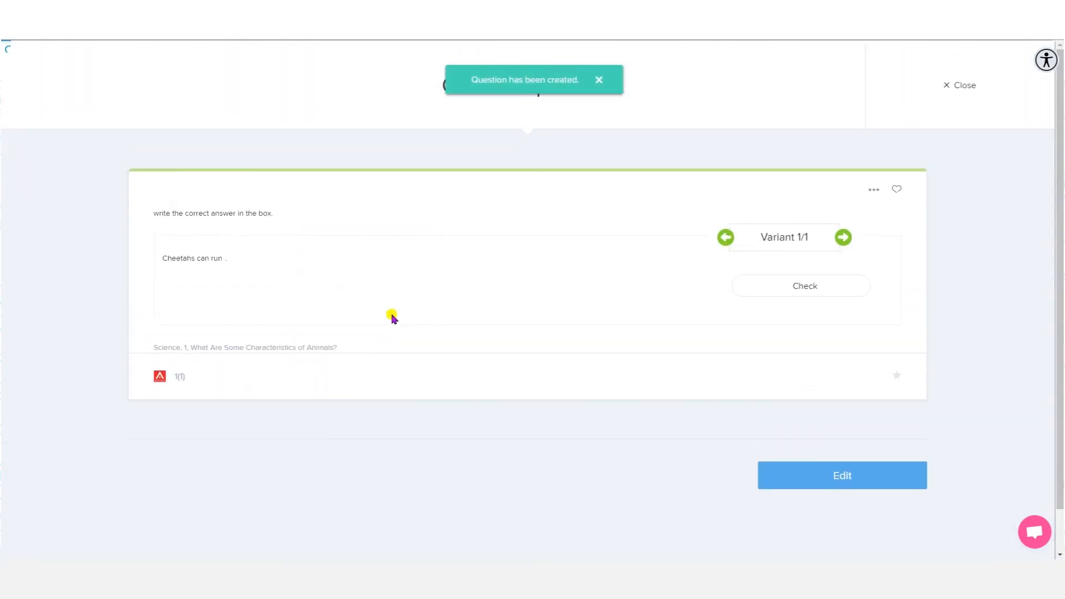
{"action": "left_click", "coordinate": [259, 257]}
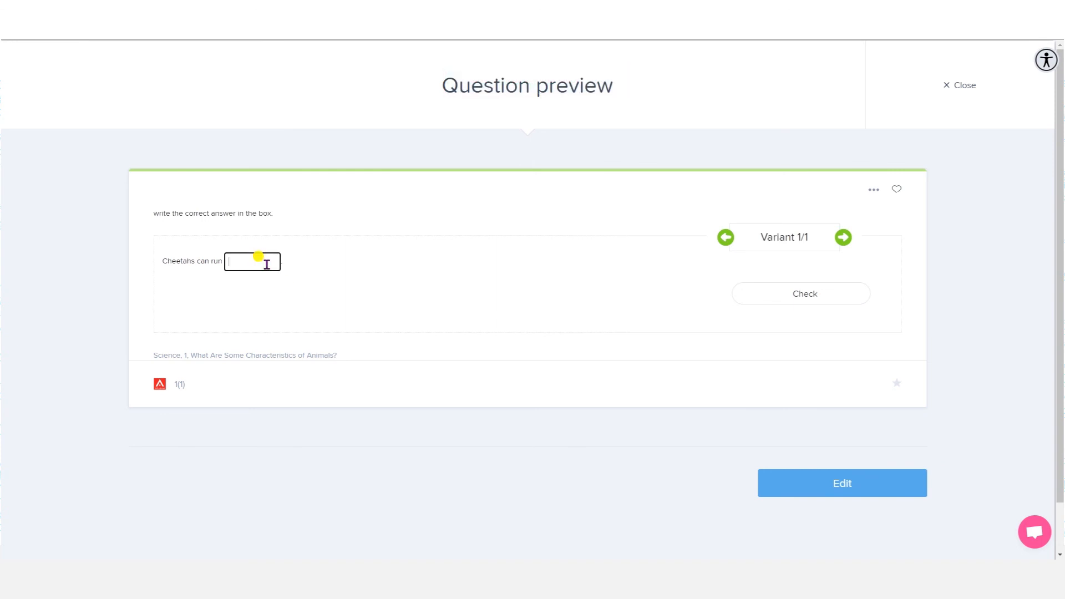
{"action": "type", "text": "quickly"}
{"action": "left_click", "coordinate": [790, 294]}
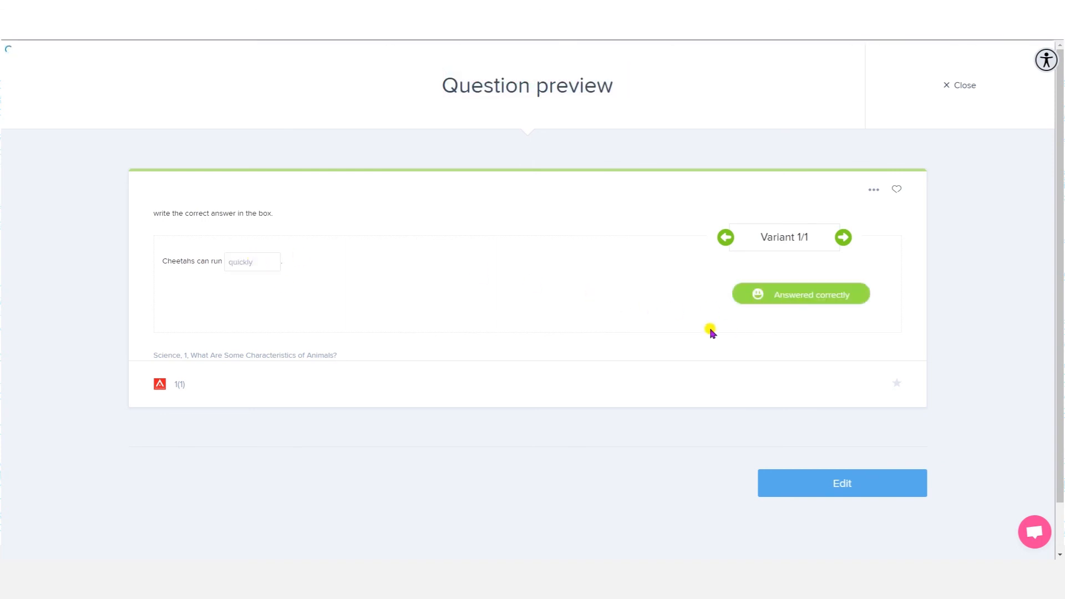